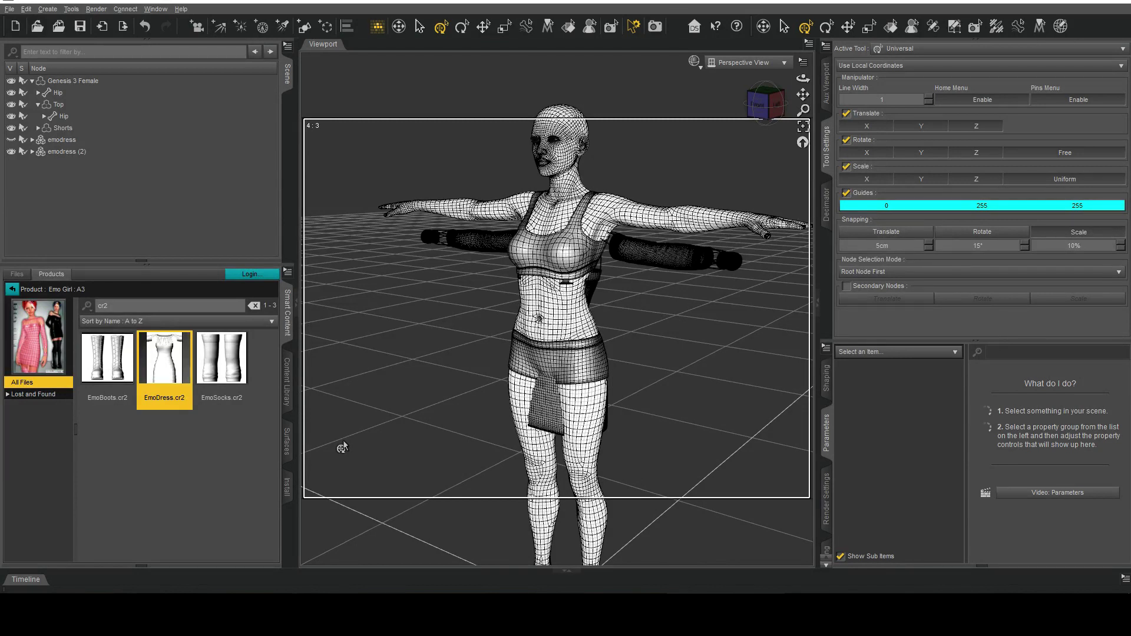
Fit the emodress (2) item to Genesis 3 Female, keeping it parented to the target.
{"action": "left_click", "coordinate": [113, 151]}
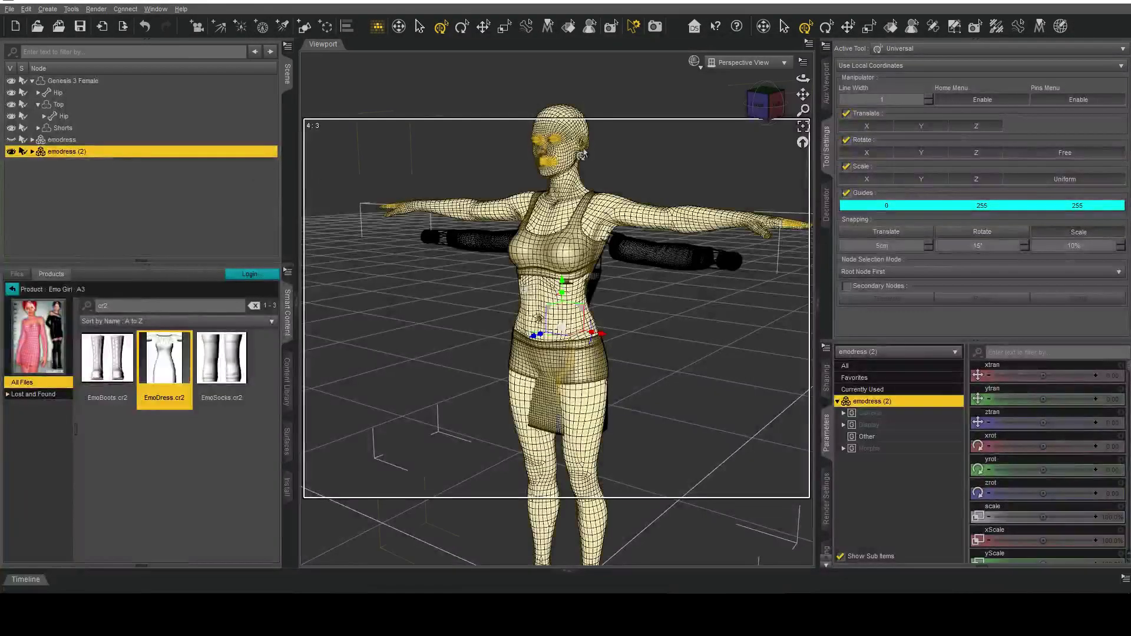
{"action": "left_click_drag", "start_coordinate": [803, 78], "coordinate": [784, 92]}
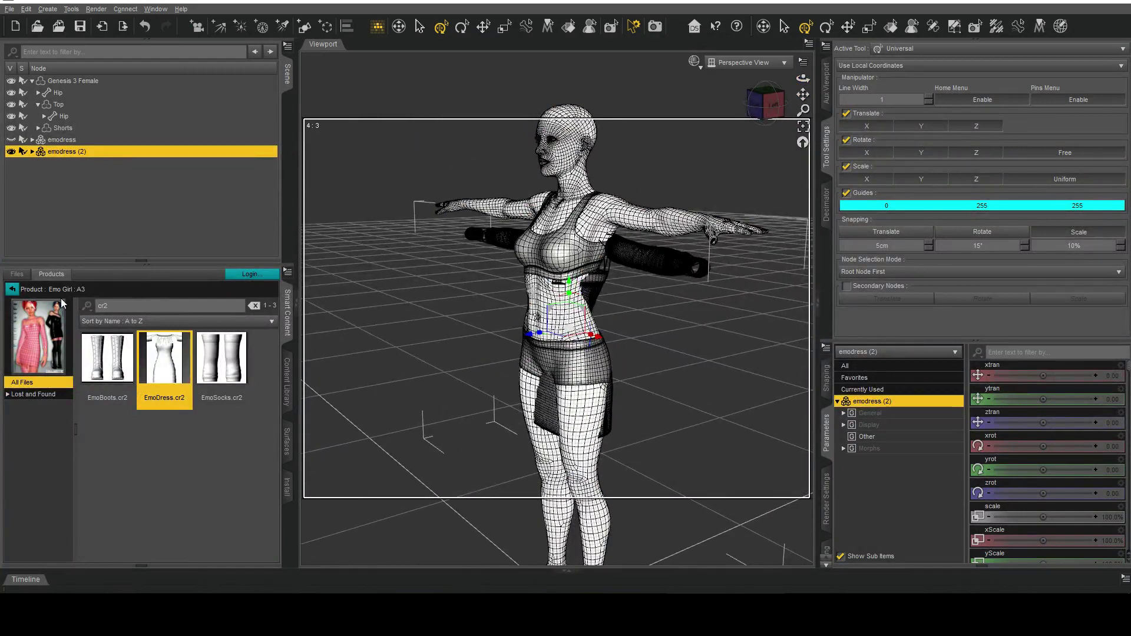
{"action": "right_click", "coordinate": [75, 151]}
{"action": "left_click", "coordinate": [97, 176]}
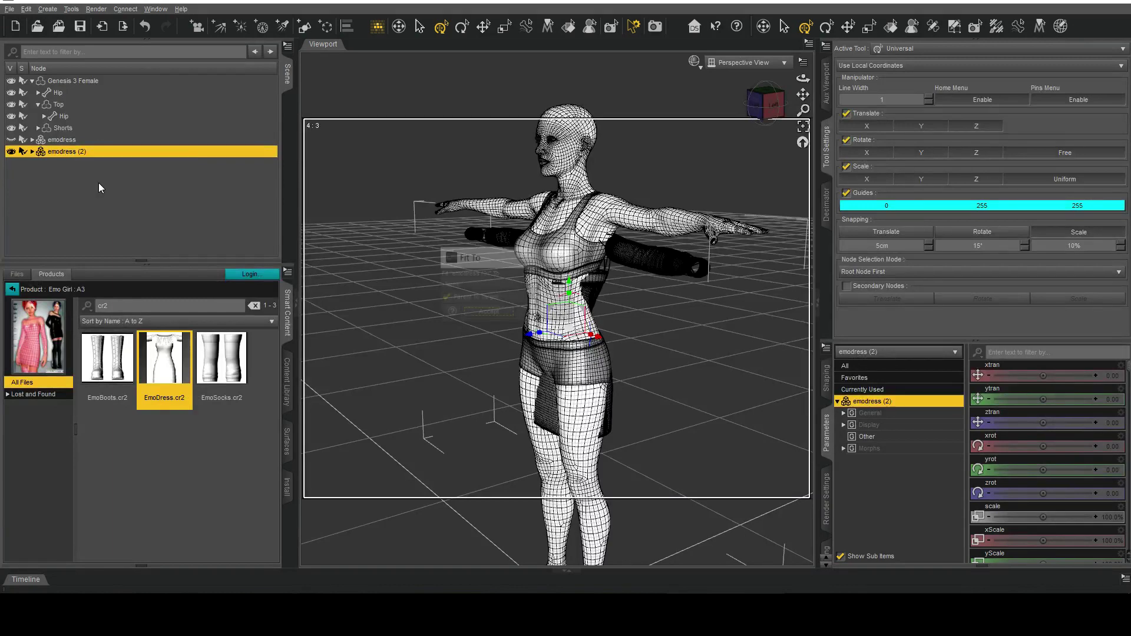
{"action": "left_click", "coordinate": [480, 285]}
{"action": "left_click", "coordinate": [477, 310]}
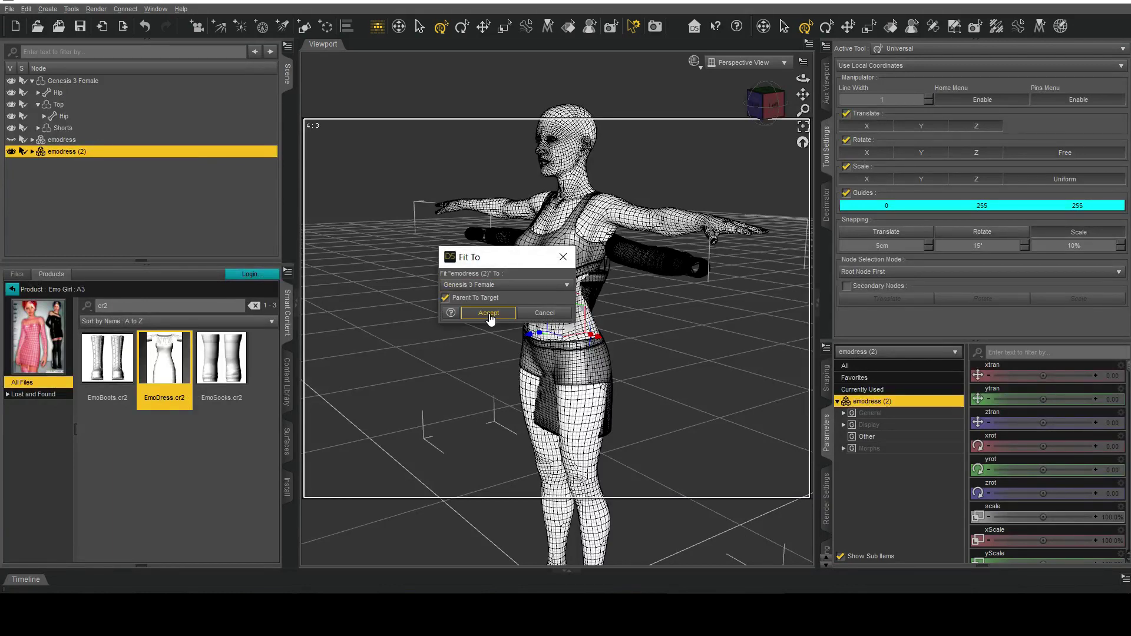
{"action": "left_click", "coordinate": [489, 313]}
Auto-Fit emodress (2) as an item designed for Aiko 3 with the Knee-Length dress type, and check the fit.
{"action": "left_click", "coordinate": [545, 298]}
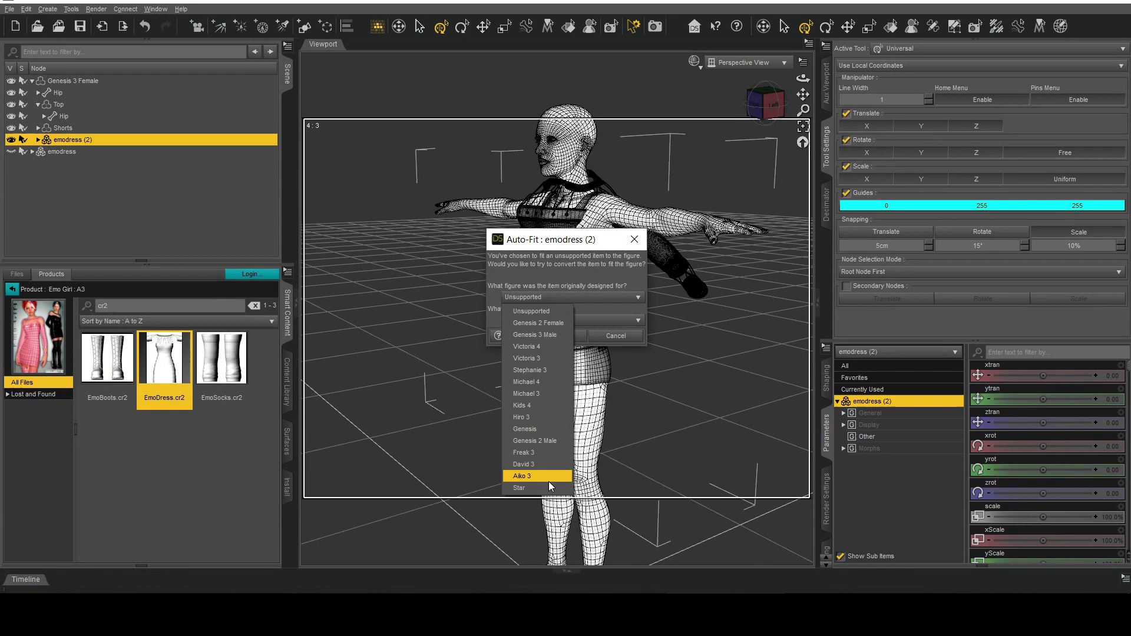
{"action": "left_click", "coordinate": [548, 475]}
{"action": "left_click", "coordinate": [543, 320]}
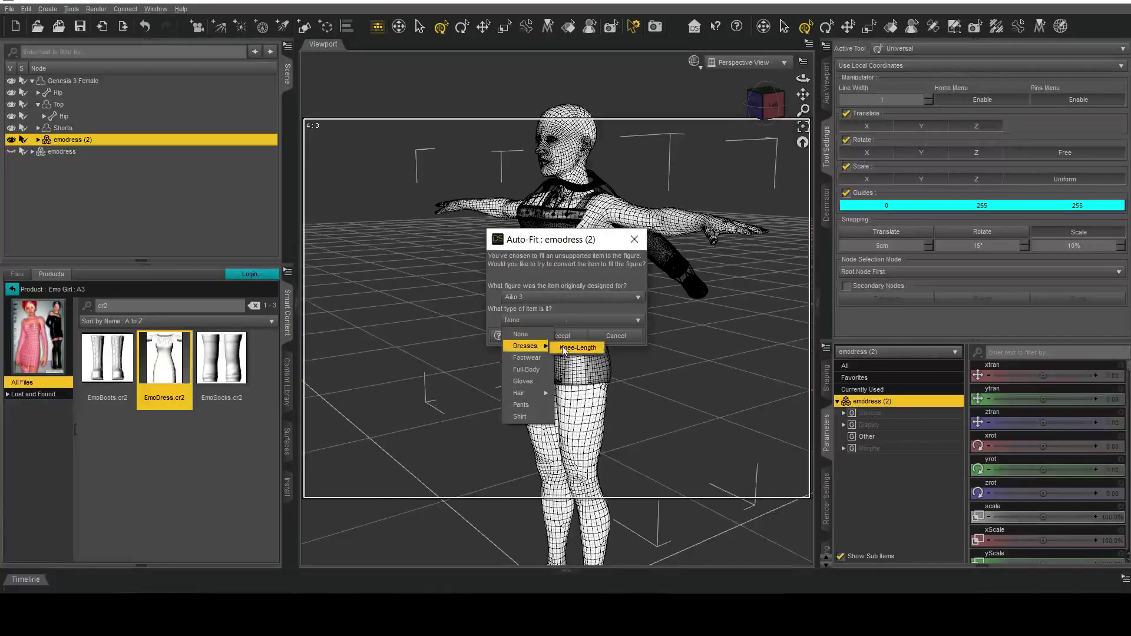
{"action": "left_click", "coordinate": [575, 347]}
{"action": "left_click", "coordinate": [560, 336]}
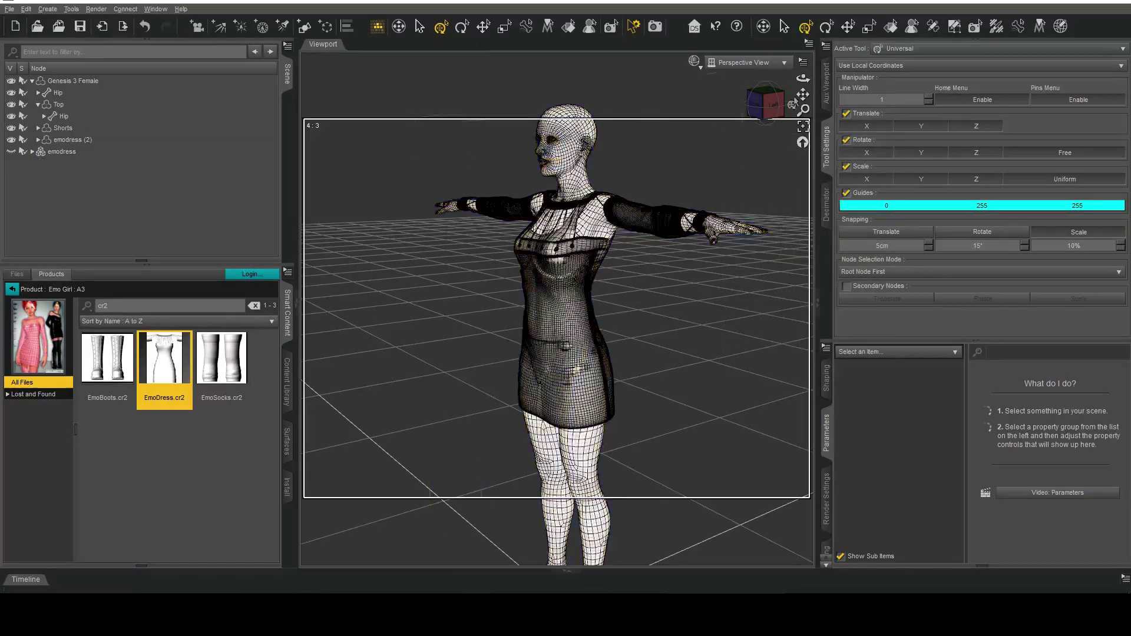
{"action": "left_click_drag", "start_coordinate": [803, 78], "coordinate": [843, 75]}
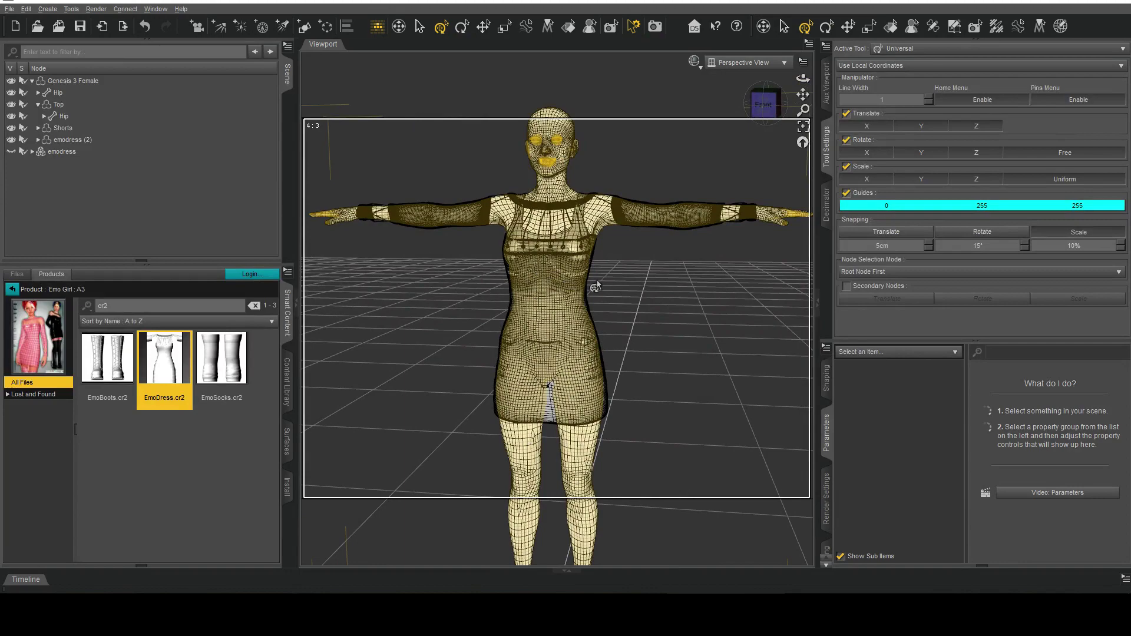
{"action": "left_click_drag", "start_coordinate": [804, 78], "coordinate": [766, 109]}
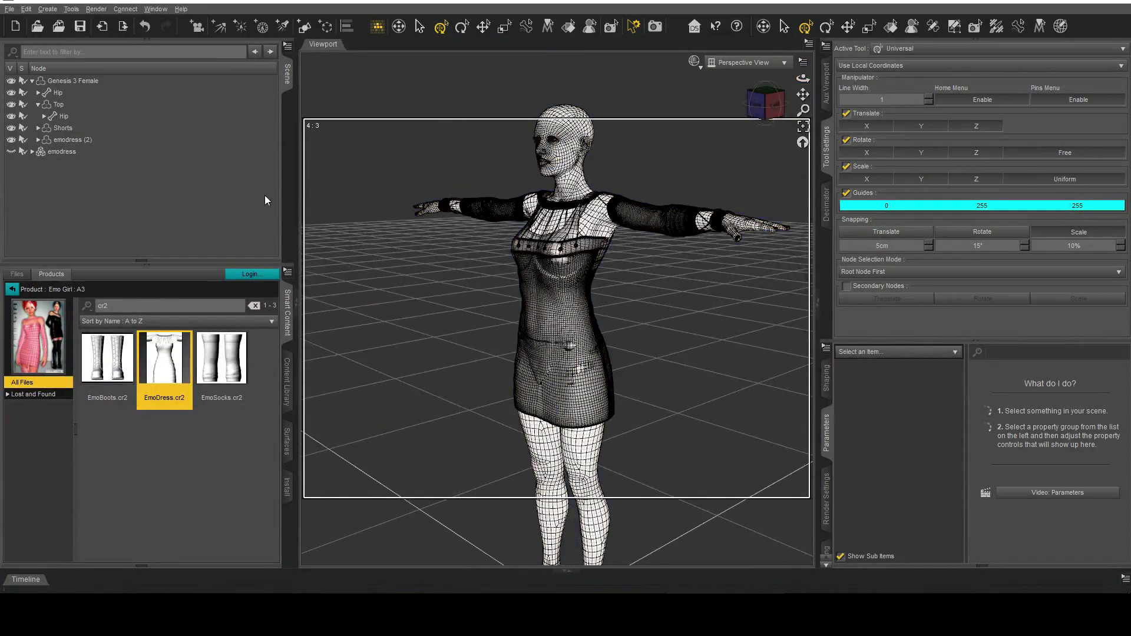
Delete the fitted emodress (2) from the scene and load EmoDress.cr2 again.
{"action": "left_click", "coordinate": [73, 140]}
{"action": "right_click", "coordinate": [73, 140]}
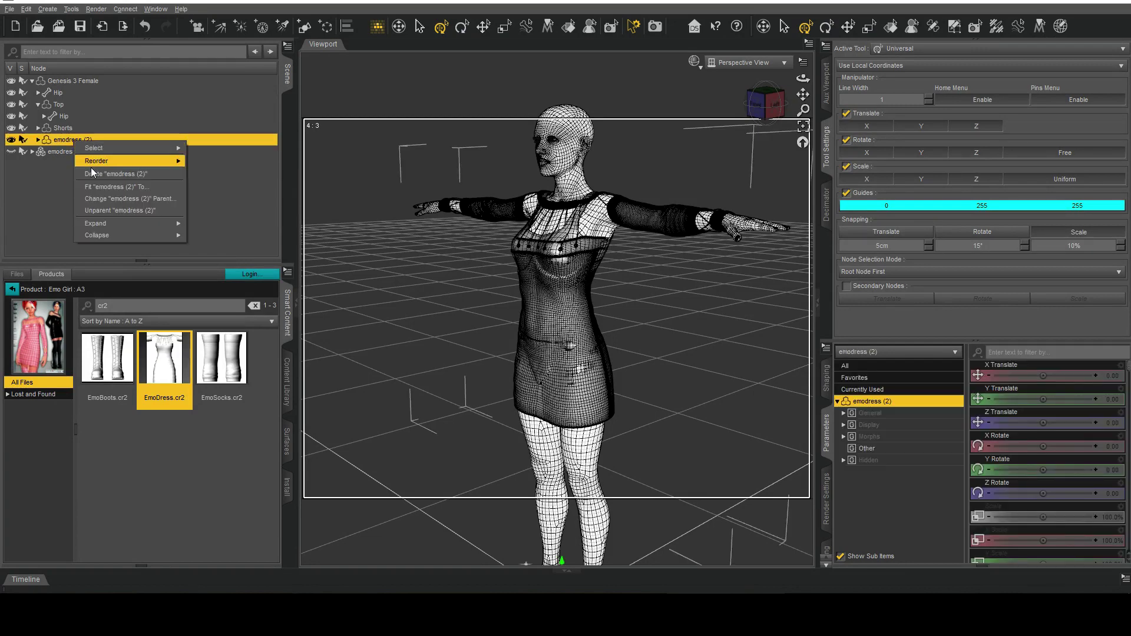
{"action": "left_click", "coordinate": [87, 160]}
{"action": "double_click", "coordinate": [165, 359]}
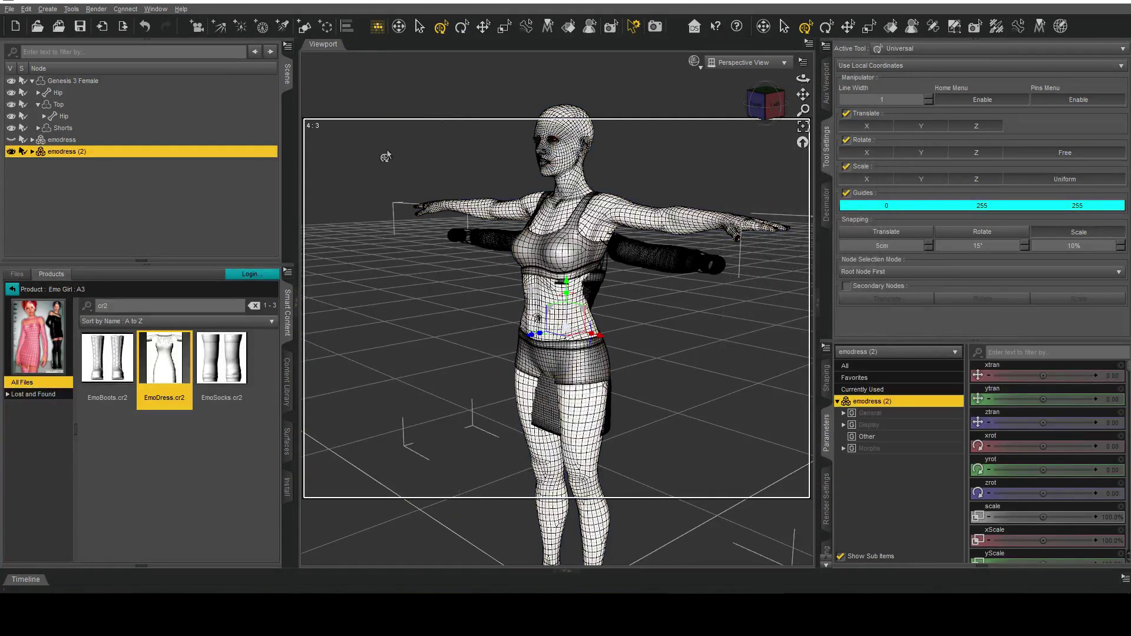
Show the manually adjusted emodress in the scene and hide emodress (2).
{"action": "mouse_move", "coordinate": [802, 78]}
{"action": "left_mouse_down"}
{"action": "mouse_move", "coordinate": [707, 79]}
{"action": "mouse_move", "coordinate": [793, 89]}
{"action": "left_mouse_up"}
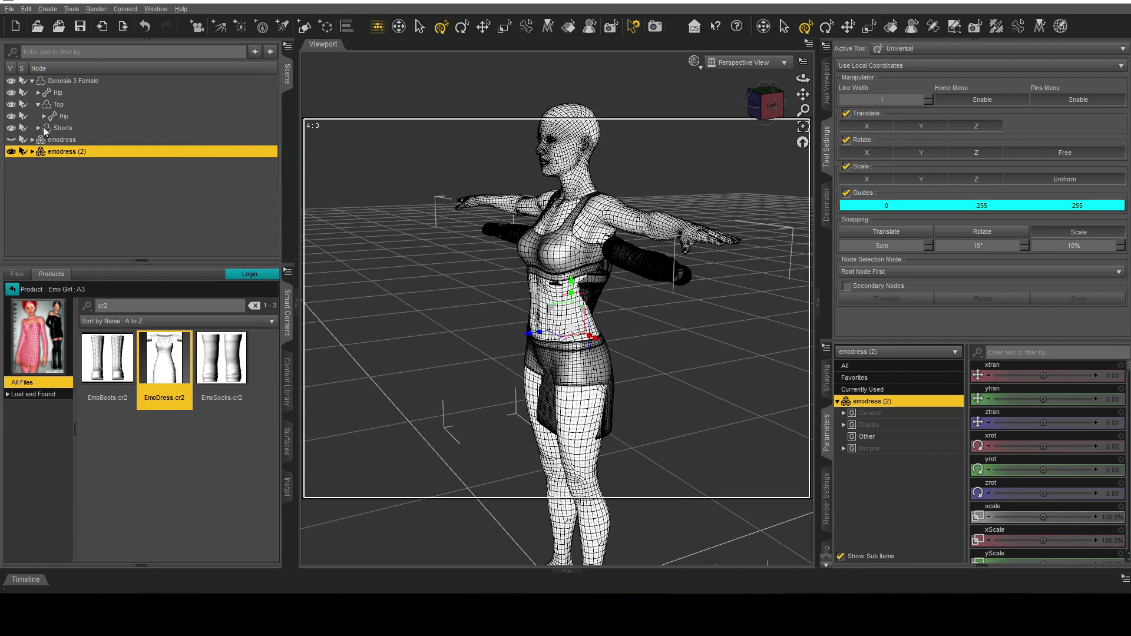
{"action": "left_click", "coordinate": [11, 140]}
{"action": "left_click", "coordinate": [12, 152]}
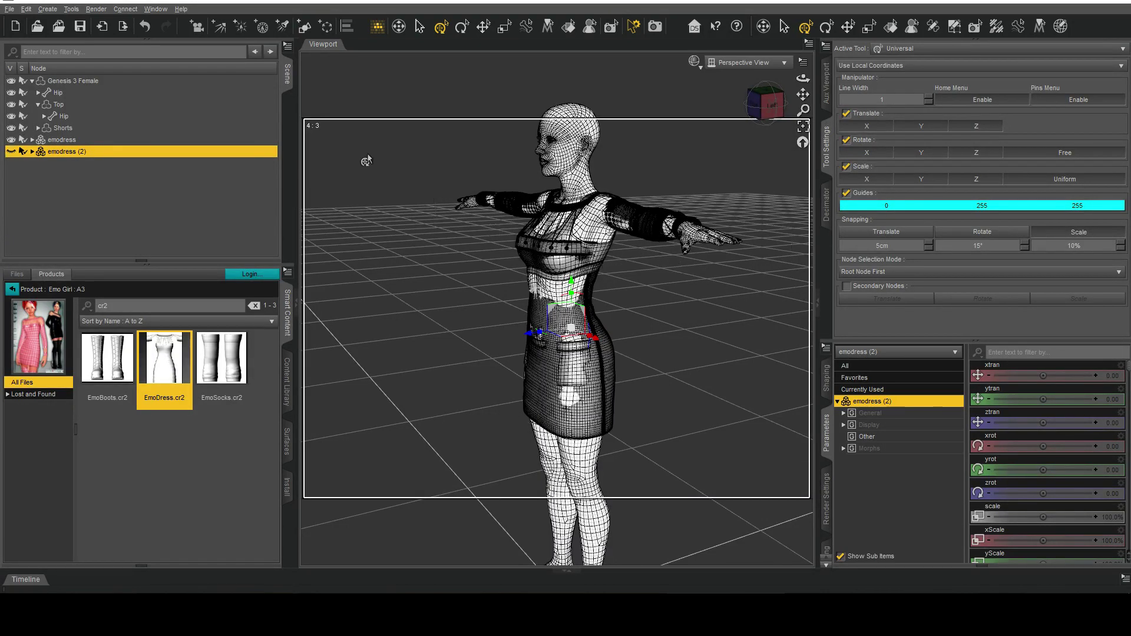
{"action": "mouse_move", "coordinate": [803, 78]}
{"action": "left_mouse_down"}
{"action": "mouse_move", "coordinate": [820, 94]}
{"action": "mouse_move", "coordinate": [843, 79]}
{"action": "mouse_move", "coordinate": [769, 79]}
{"action": "mouse_move", "coordinate": [870, 79]}
{"action": "mouse_move", "coordinate": [722, 80]}
{"action": "mouse_move", "coordinate": [716, 96]}
{"action": "mouse_move", "coordinate": [796, 79]}
{"action": "left_mouse_up"}
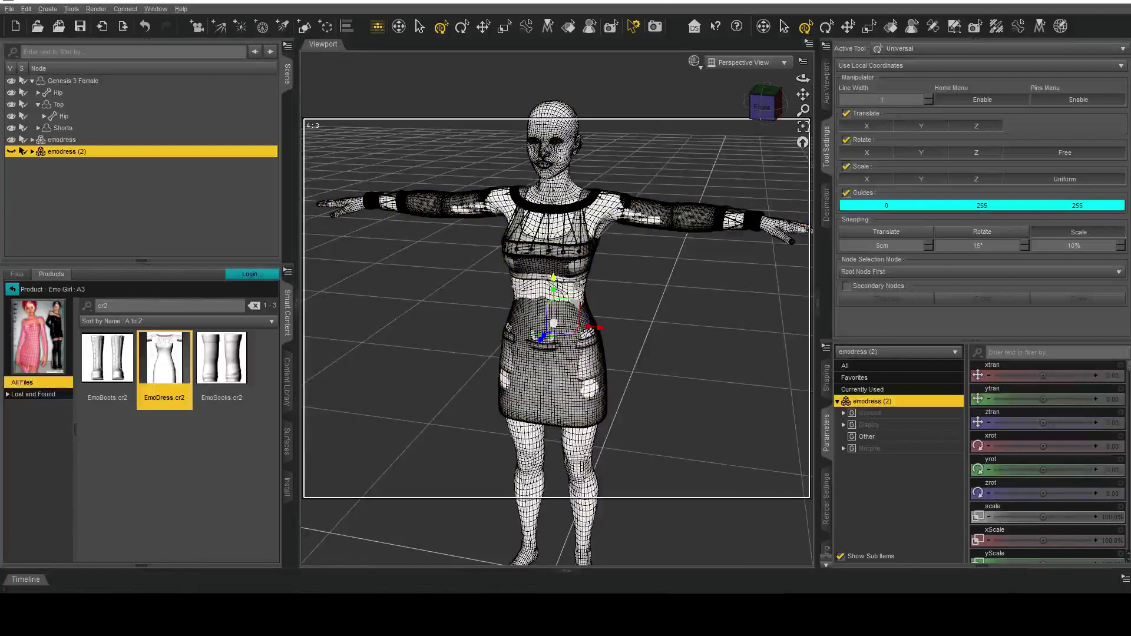
Review the translation and scale values of emodress and of its abdomen and chest bones.
{"action": "left_click", "coordinate": [264, 142]}
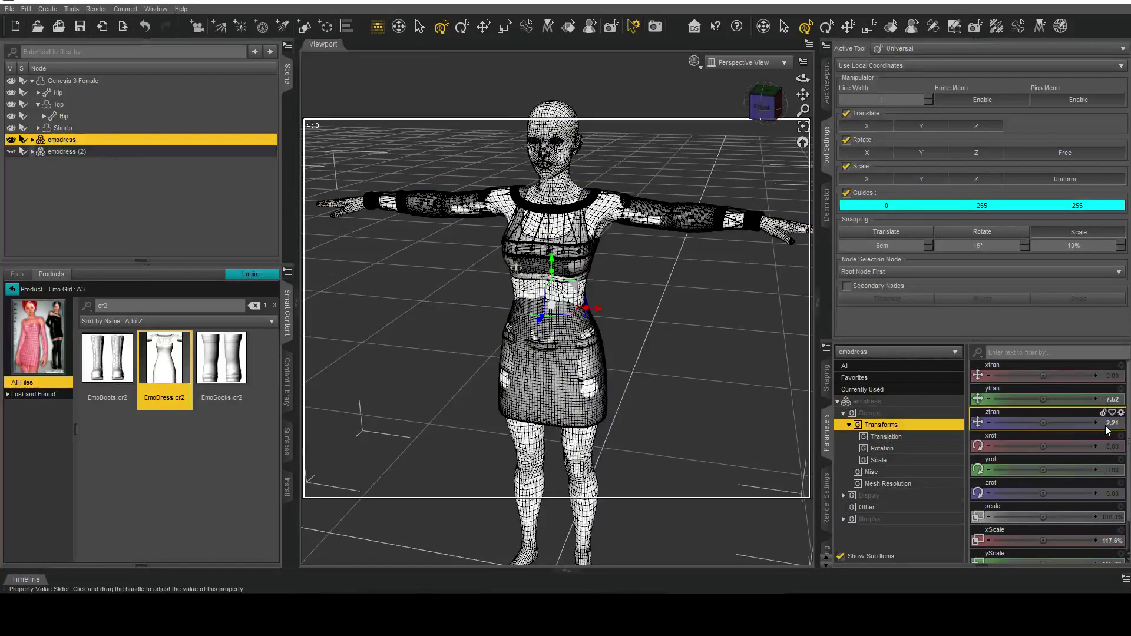
{"action": "mouse_move", "coordinate": [1107, 430]}
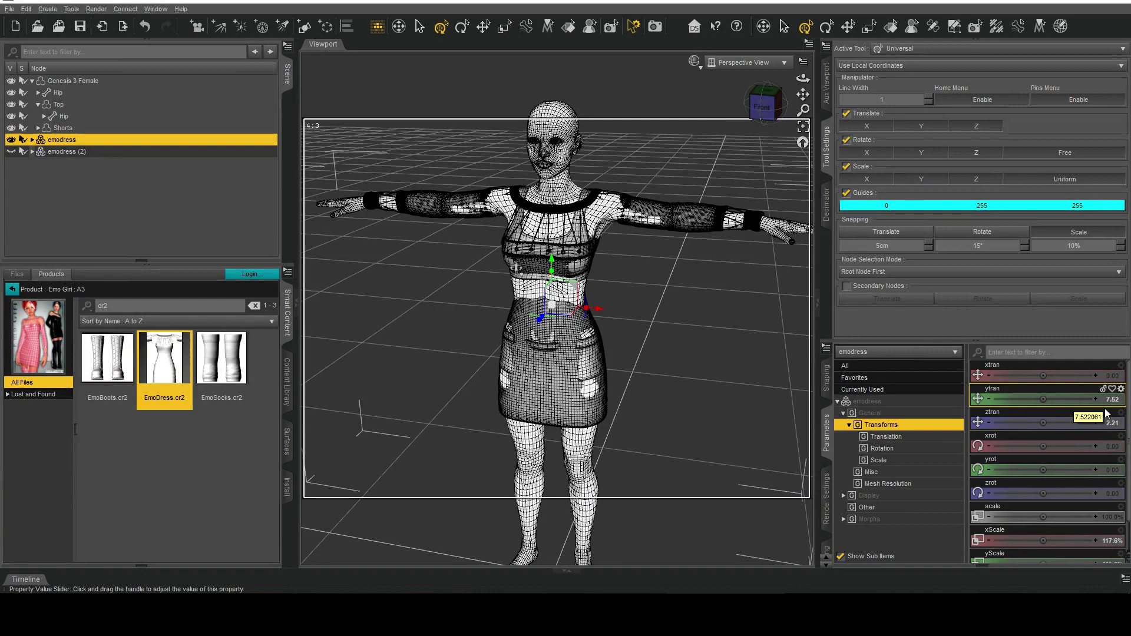
{"action": "scroll", "coordinate": [1106, 475], "scroll_direction": "down", "scroll_amount": 2}
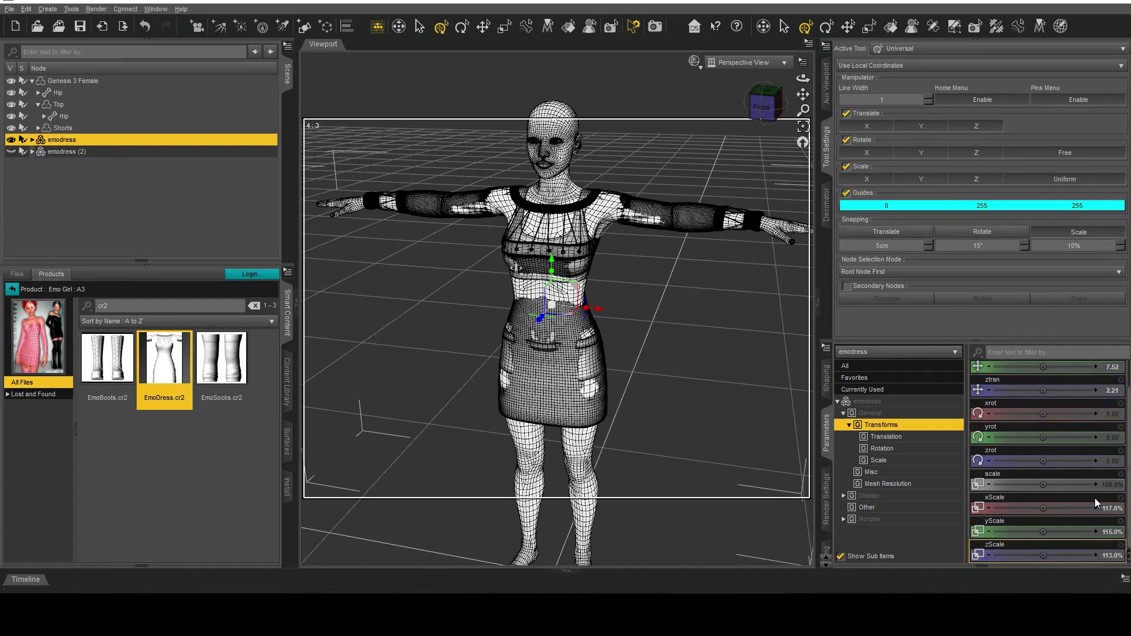
{"action": "left_click", "coordinate": [514, 320]}
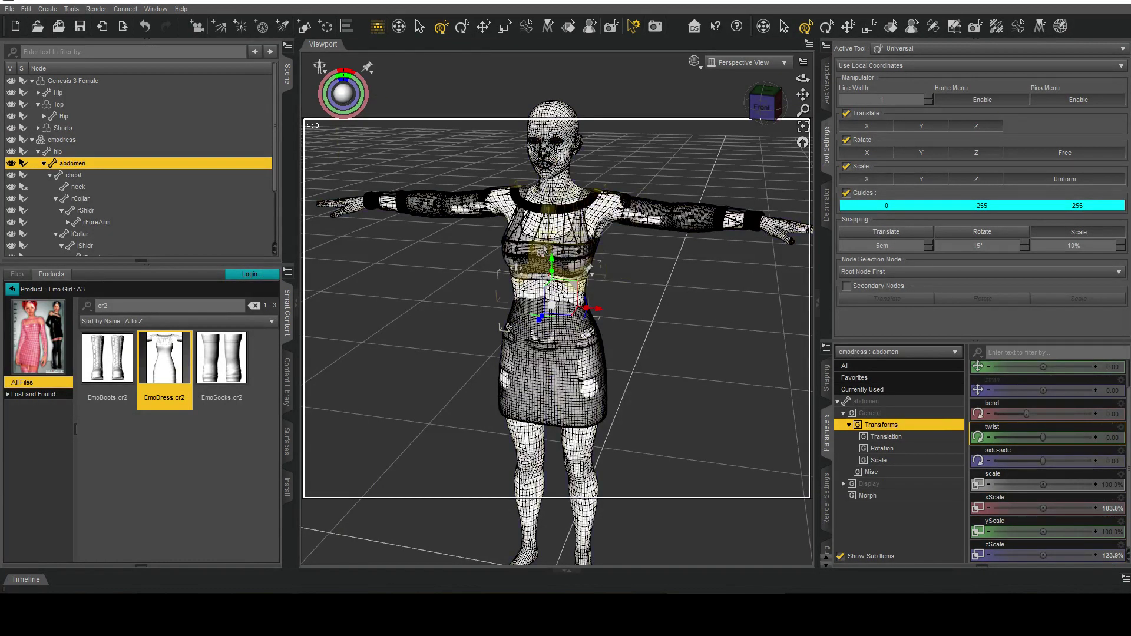
{"action": "left_click", "coordinate": [566, 253]}
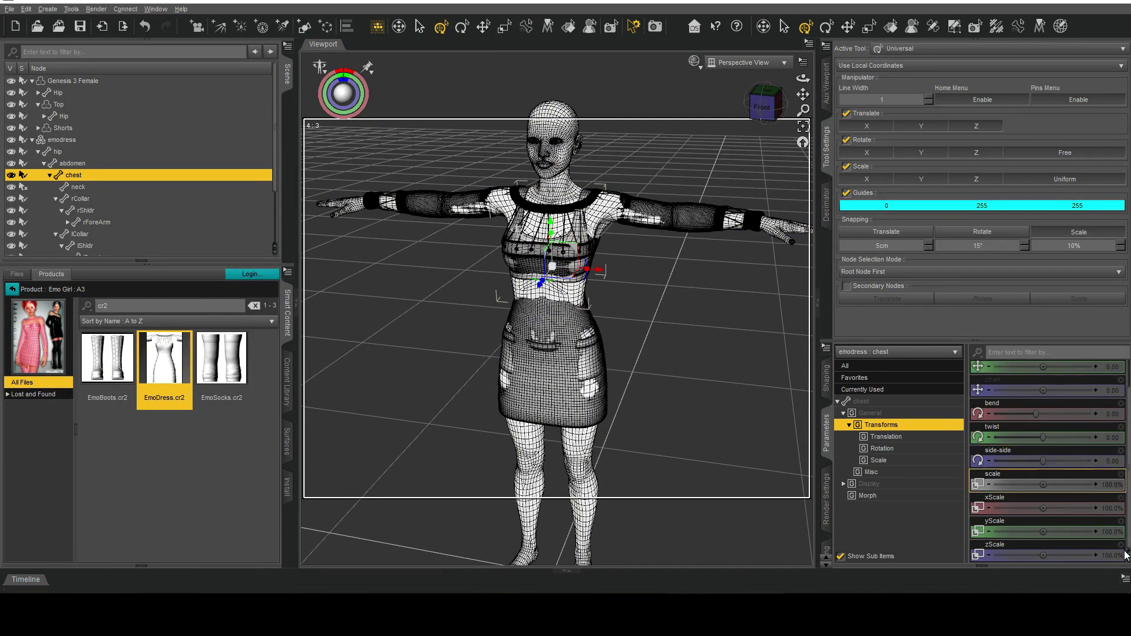
Review the rotation and scale values of the dress's shoulder, right collar and forearm bones.
{"action": "left_click", "coordinate": [642, 213]}
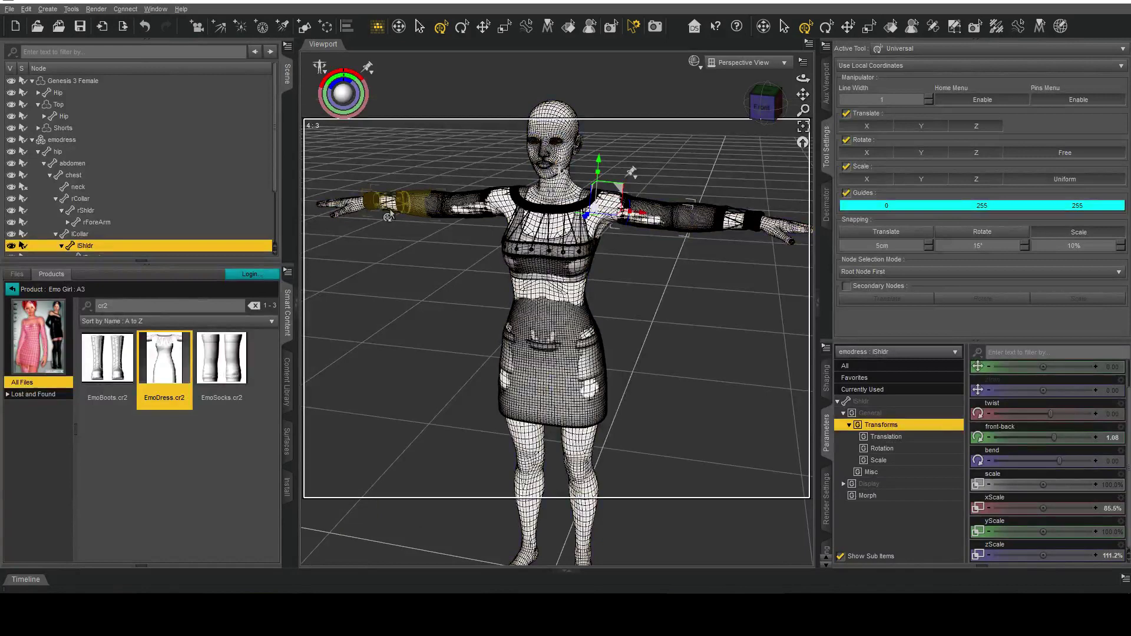
{"action": "left_click", "coordinate": [518, 203]}
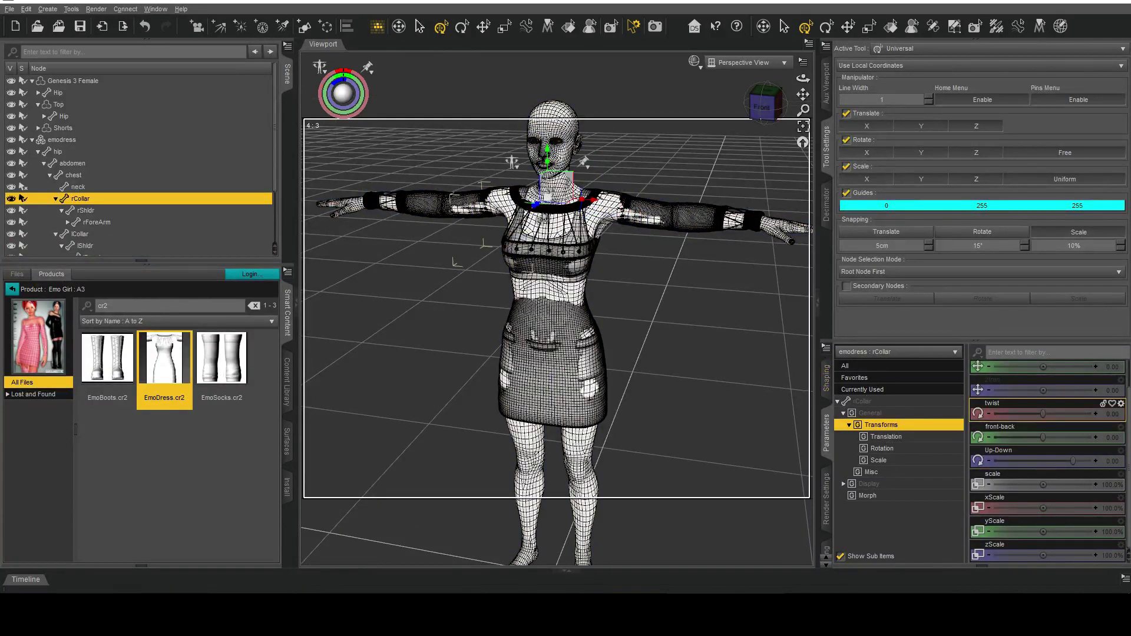
{"action": "left_click", "coordinate": [451, 200]}
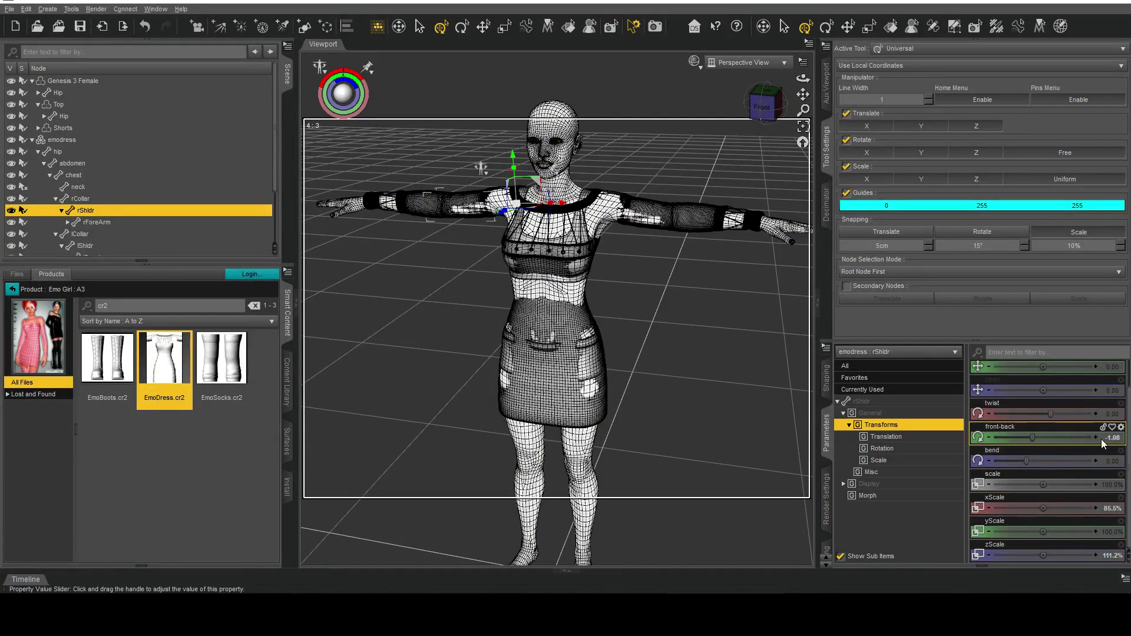
{"action": "left_click", "coordinate": [704, 225]}
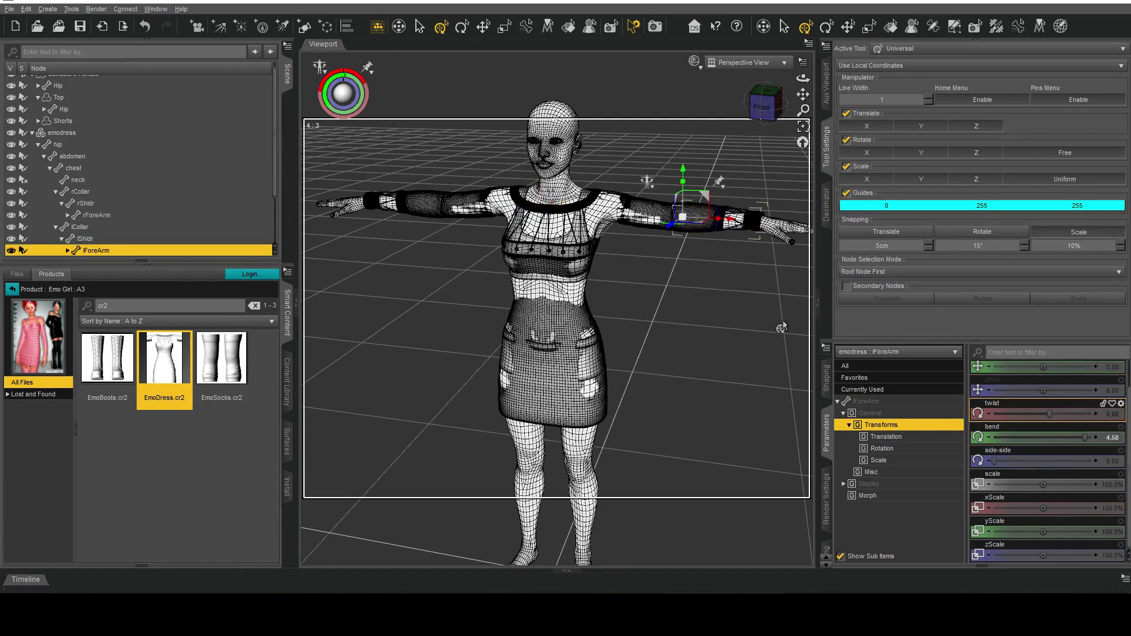
{"action": "left_click", "coordinate": [413, 203]}
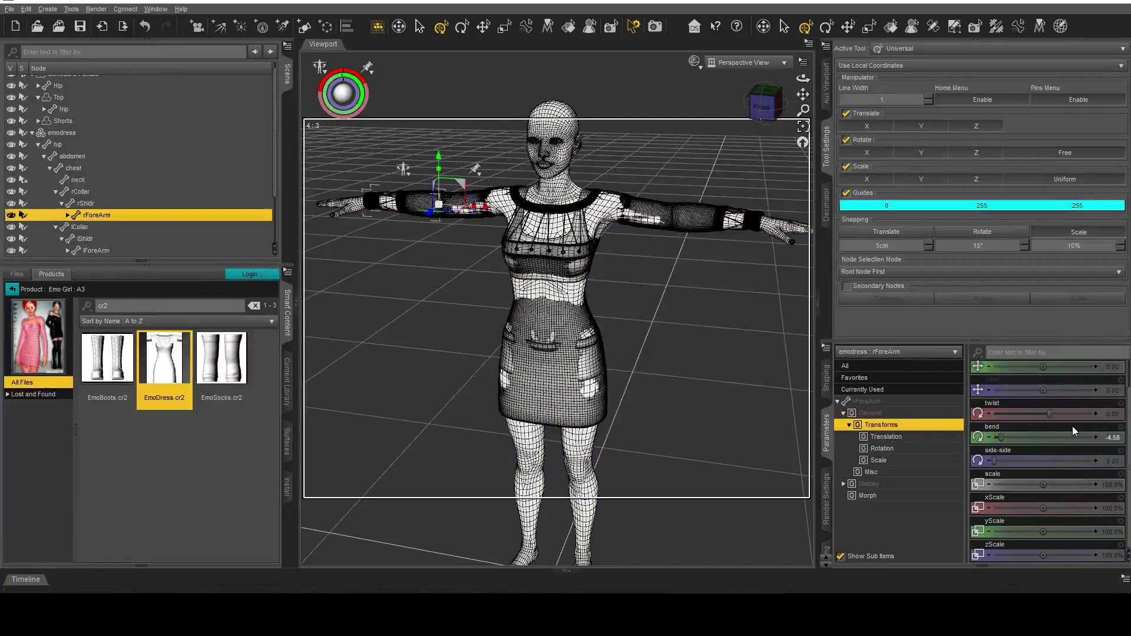
Examine the adjusted dress on the figure from the back and the side.
{"action": "mouse_move", "coordinate": [803, 77]}
{"action": "left_mouse_down"}
{"action": "mouse_move", "coordinate": [707, 77]}
{"action": "mouse_move", "coordinate": [797, 92]}
{"action": "mouse_move", "coordinate": [791, 105]}
{"action": "mouse_move", "coordinate": [799, 88]}
{"action": "left_mouse_up"}
{"action": "left_click_drag", "start_coordinate": [654, 94], "coordinate": [642, 97]}
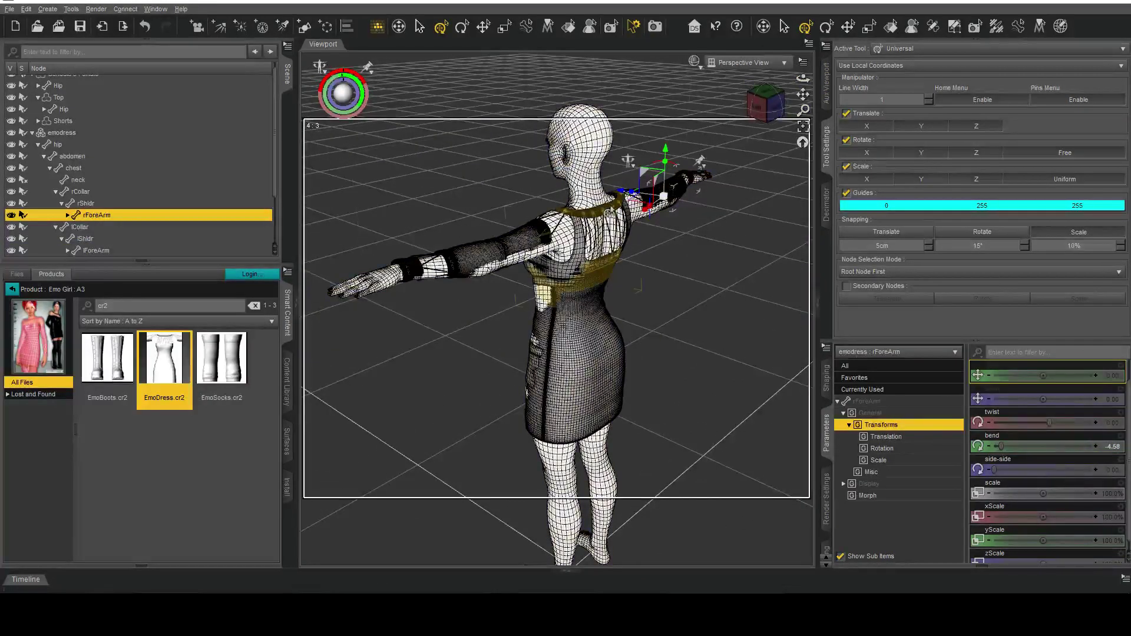
{"action": "left_click_drag", "start_coordinate": [802, 78], "coordinate": [619, 100]}
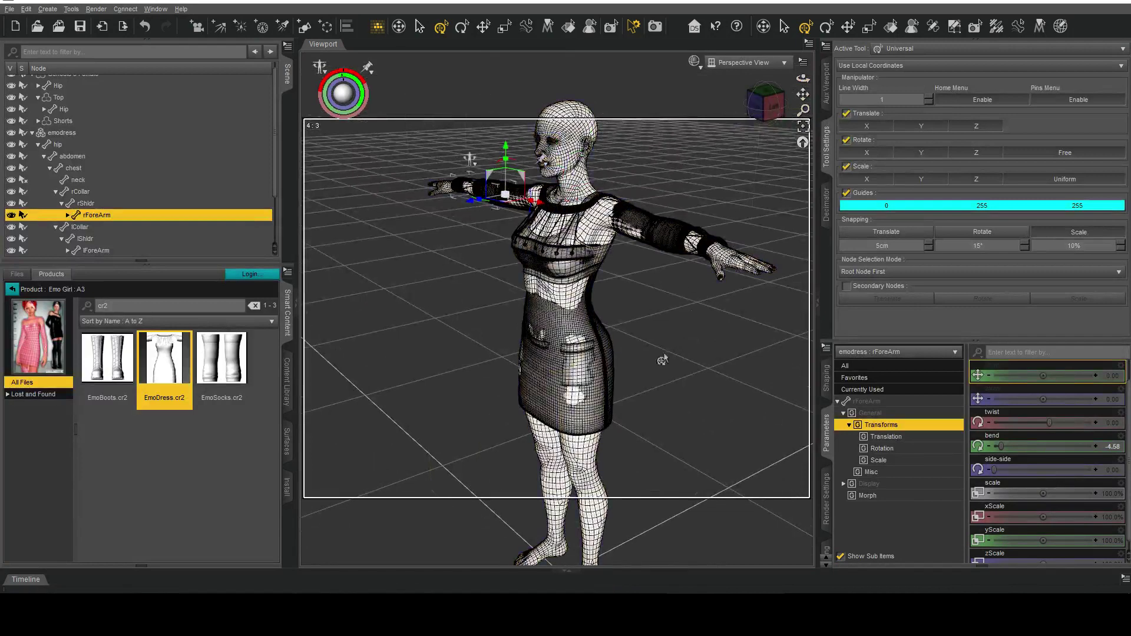
{"action": "left_click_drag", "start_coordinate": [802, 79], "coordinate": [837, 173]}
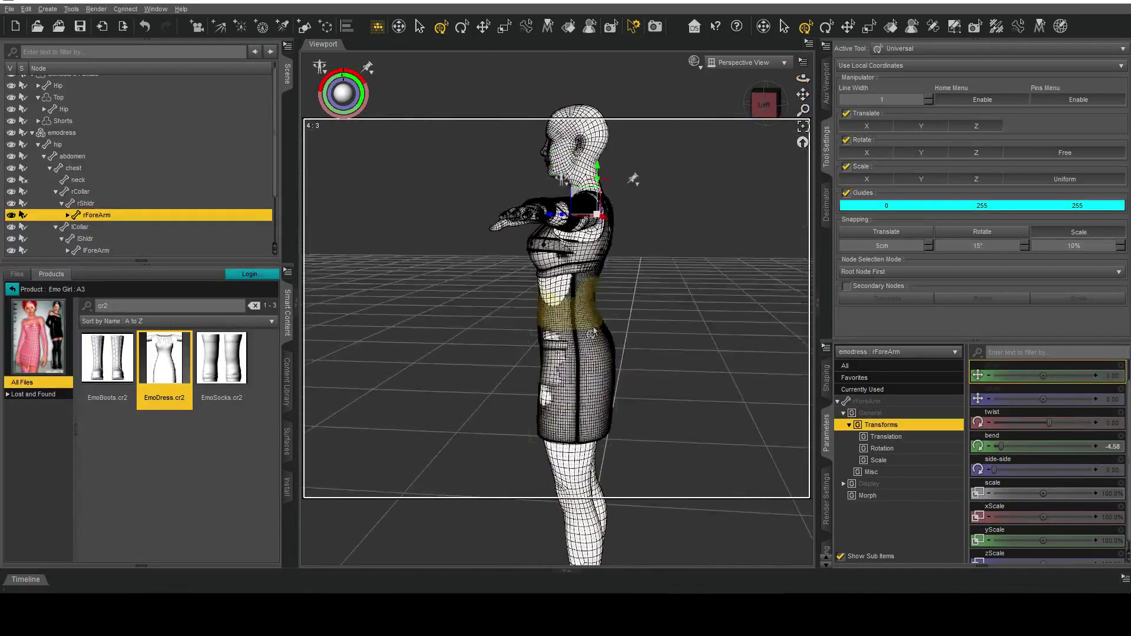
{"action": "left_click_drag", "start_coordinate": [802, 78], "coordinate": [707, 158]}
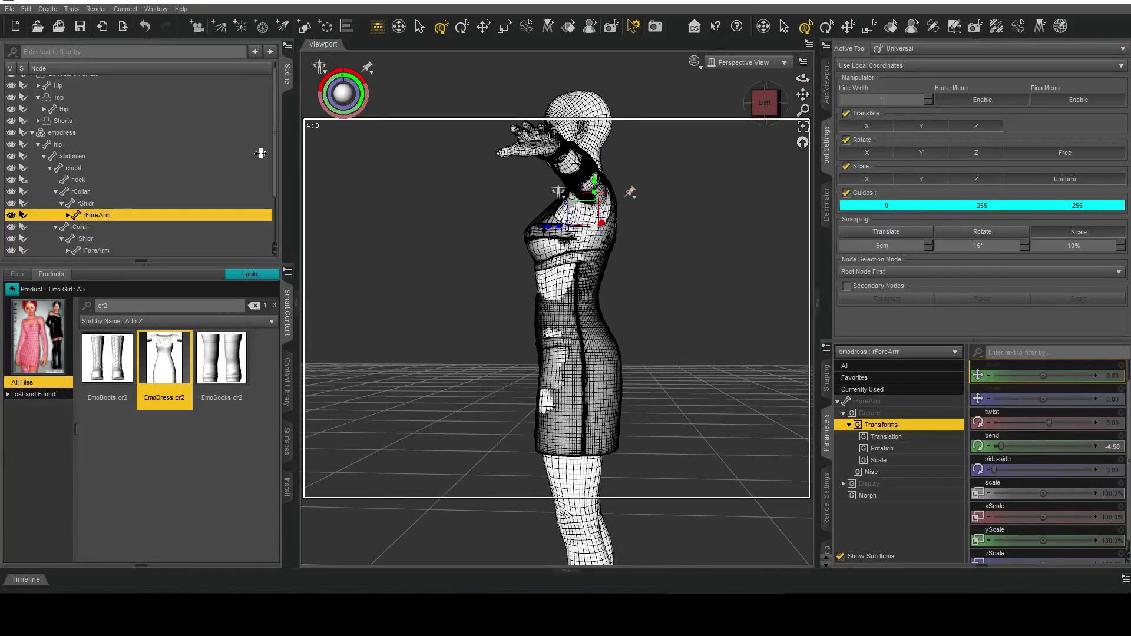
Toggle emodress off and on to compare it with the body shape, and check it from the front.
{"action": "left_click", "coordinate": [11, 134]}
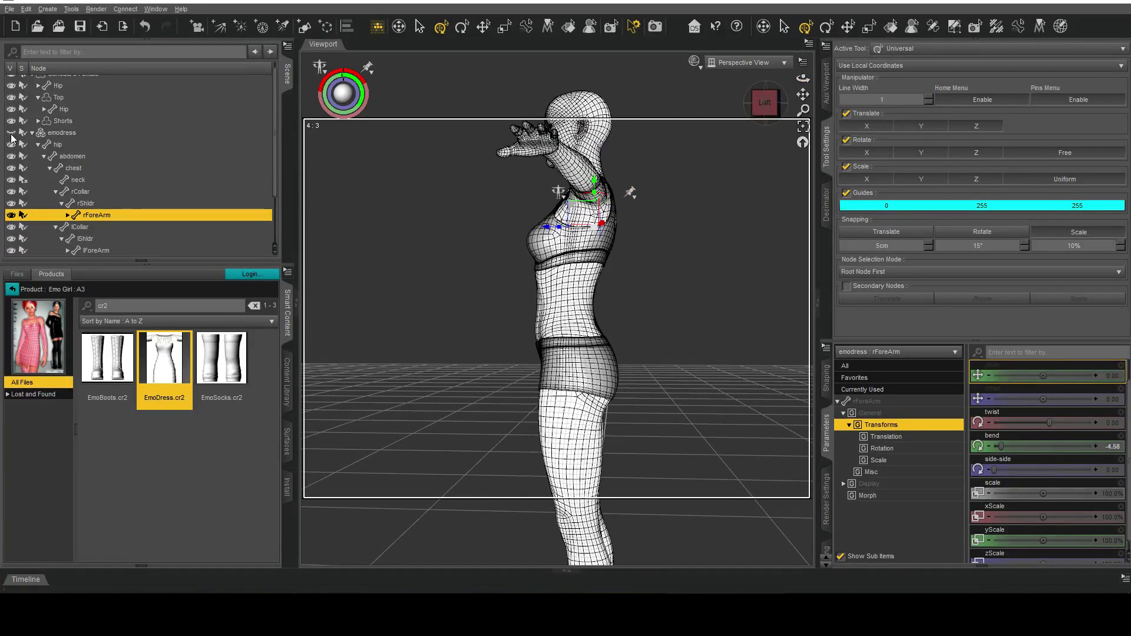
{"action": "left_click", "coordinate": [12, 134]}
{"action": "left_click", "coordinate": [11, 133]}
{"action": "left_click", "coordinate": [11, 134]}
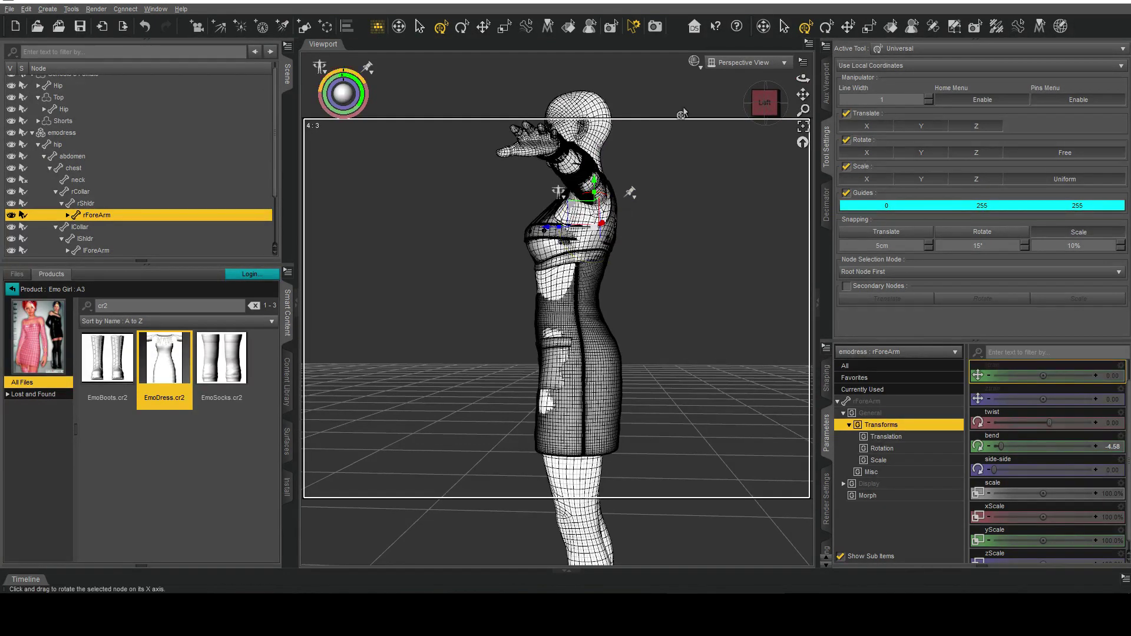
{"action": "left_click_drag", "start_coordinate": [802, 78], "coordinate": [890, 80]}
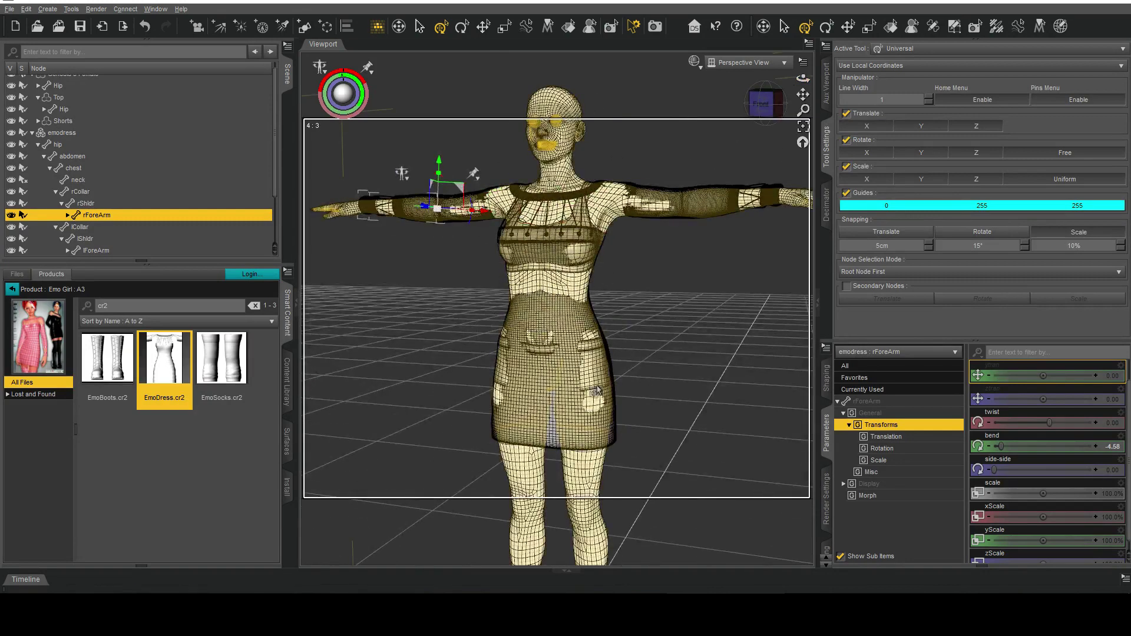
{"action": "mouse_move", "coordinate": [803, 78]}
{"action": "left_mouse_down"}
{"action": "mouse_move", "coordinate": [855, 101]}
{"action": "mouse_move", "coordinate": [754, 66]}
{"action": "mouse_move", "coordinate": [800, 70]}
{"action": "left_mouse_up"}
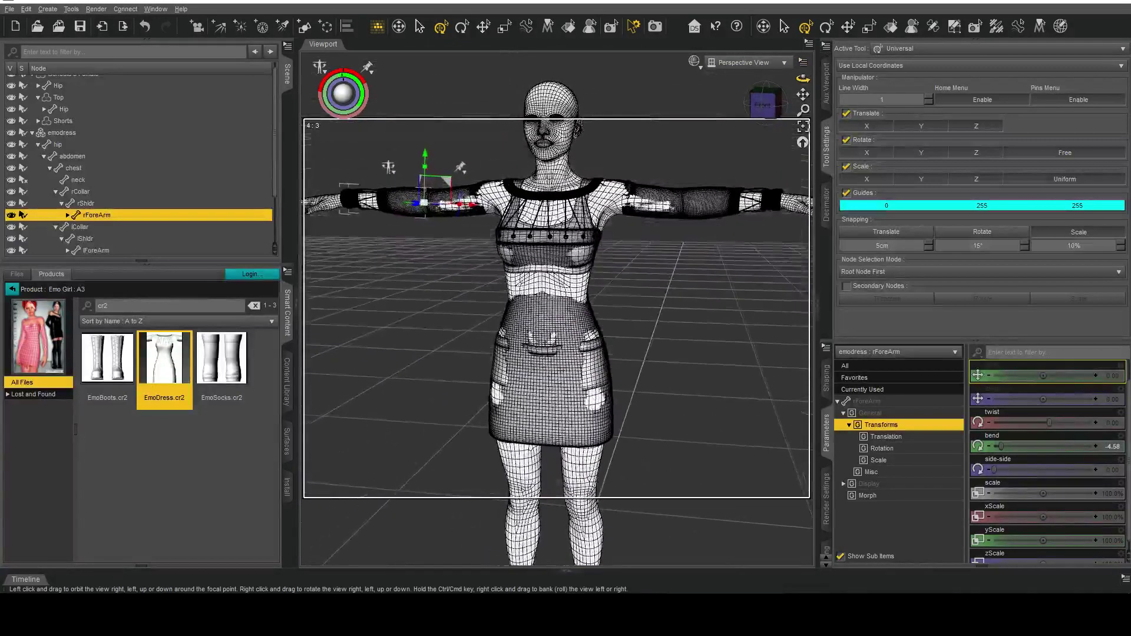
Isolate the adjusted emodress in the scene by hiding Genesis 3 Female, its Top and its Shorts.
{"action": "left_click", "coordinate": [32, 133]}
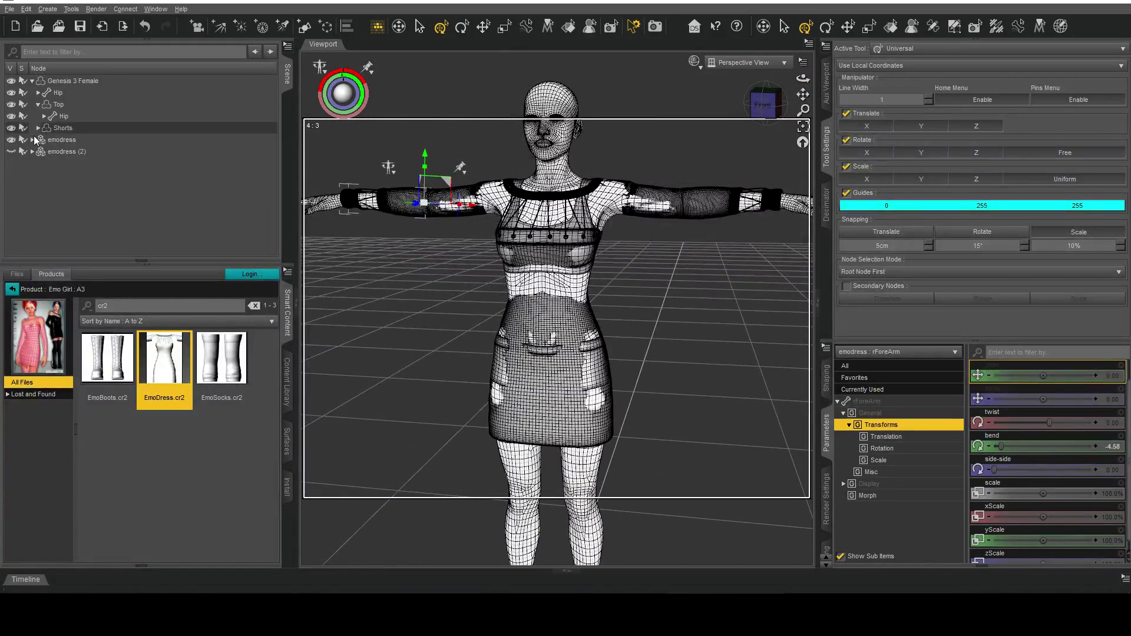
{"action": "left_click", "coordinate": [66, 138]}
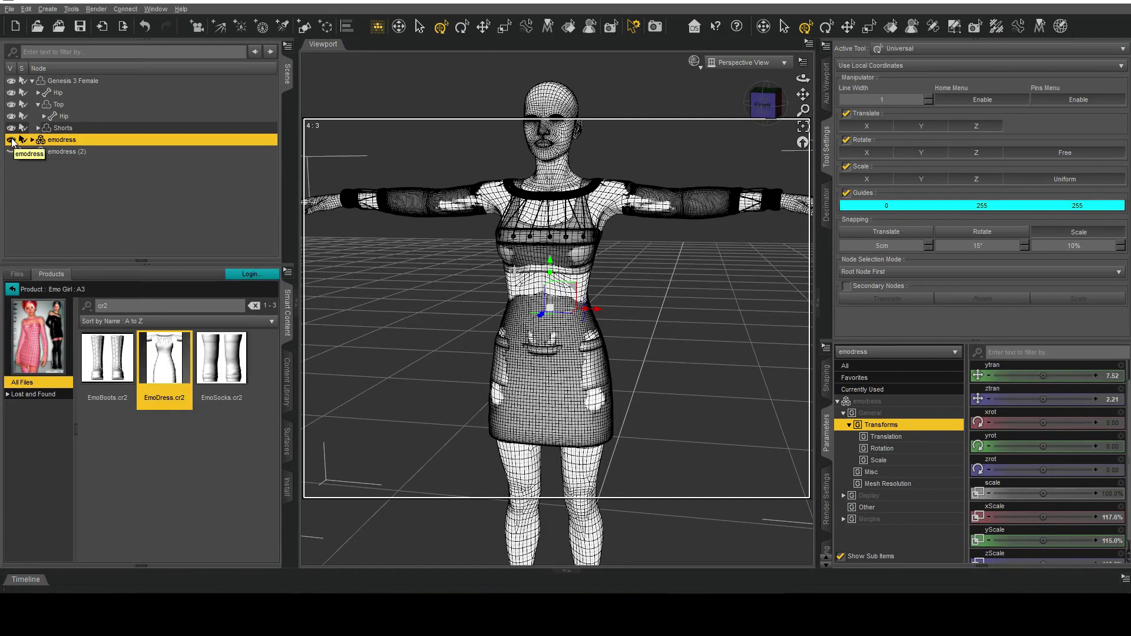
{"action": "left_click", "coordinate": [11, 81]}
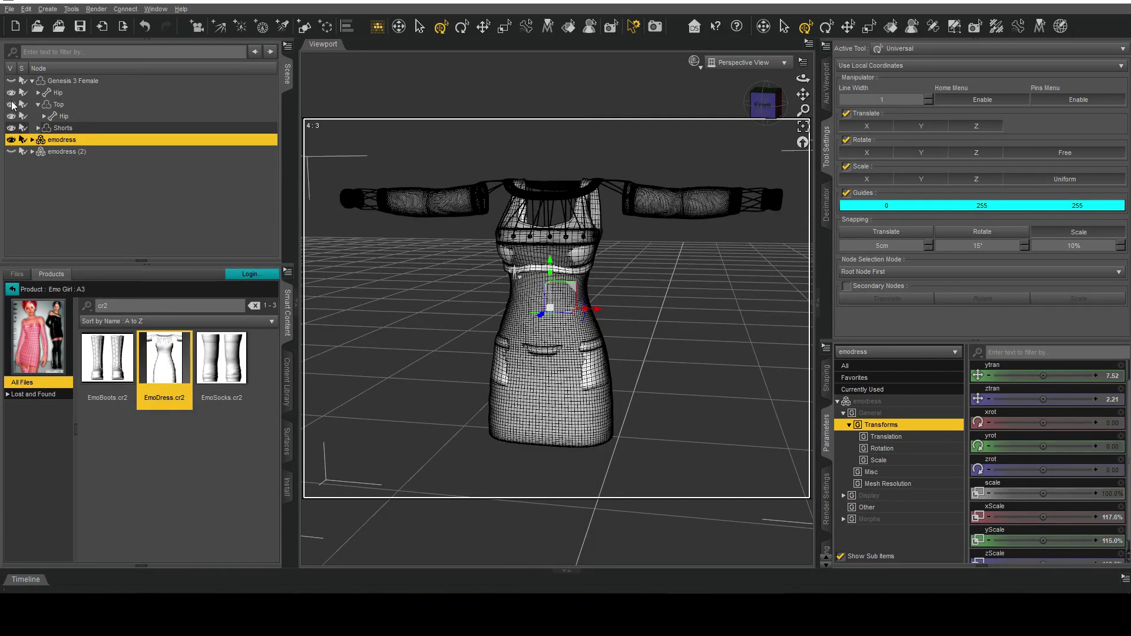
{"action": "left_click", "coordinate": [11, 104]}
{"action": "left_click", "coordinate": [11, 128]}
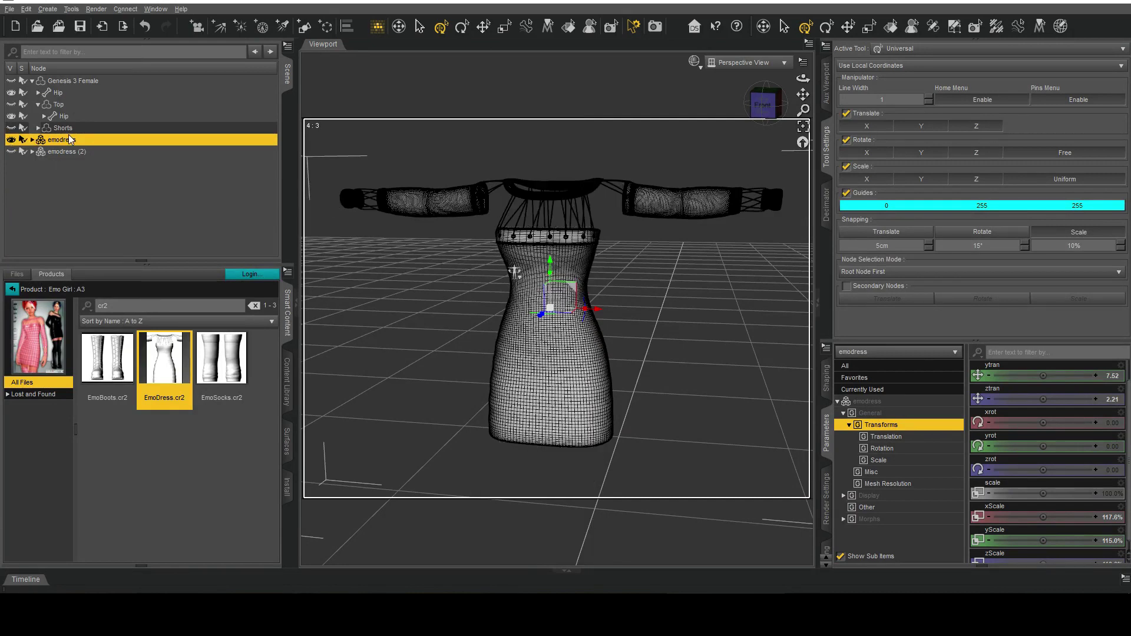
Export the isolated dress as a Wavefront Object, overwriting emodress.obj in the videos folder.
{"action": "left_click", "coordinate": [10, 9]}
{"action": "left_click", "coordinate": [27, 120]}
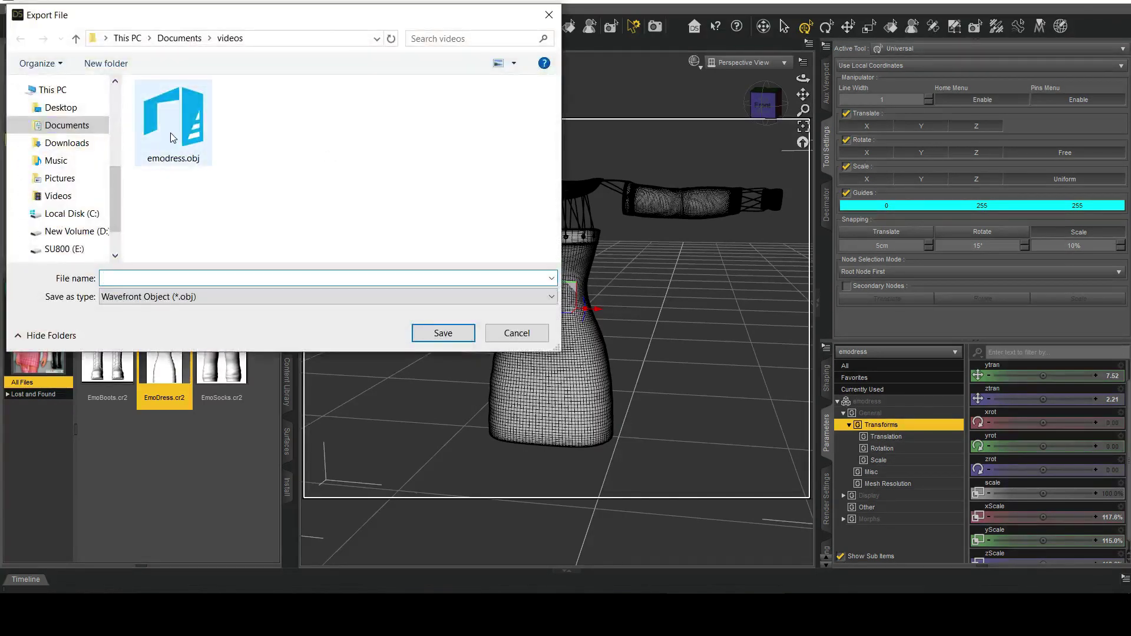
{"action": "left_click", "coordinate": [173, 135]}
{"action": "left_click", "coordinate": [441, 333]}
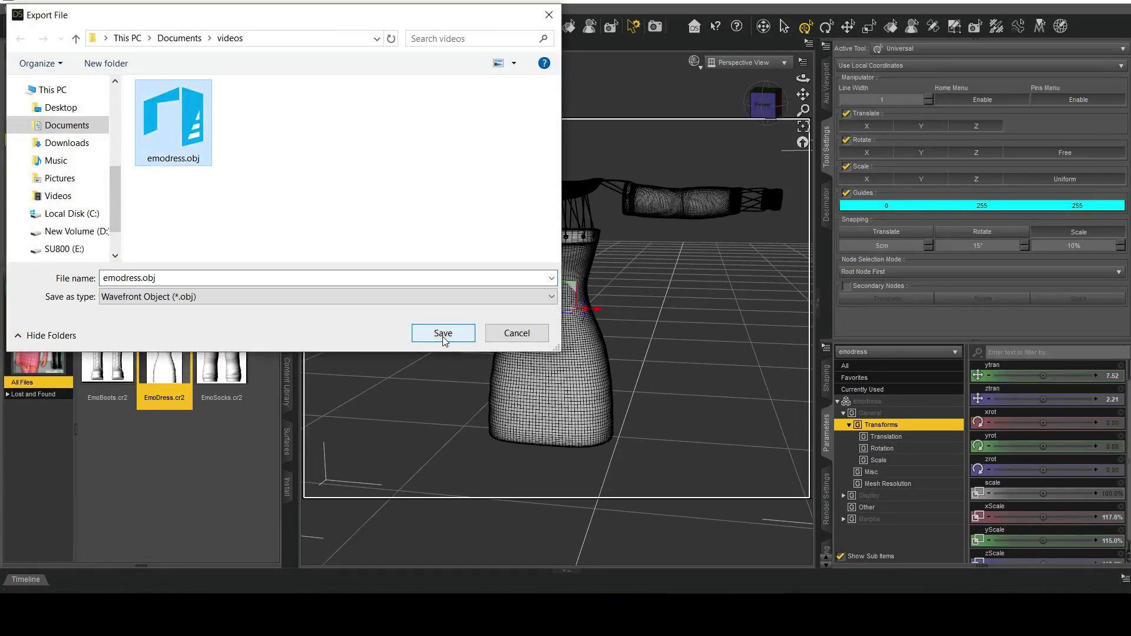
{"action": "left_click", "coordinate": [521, 310]}
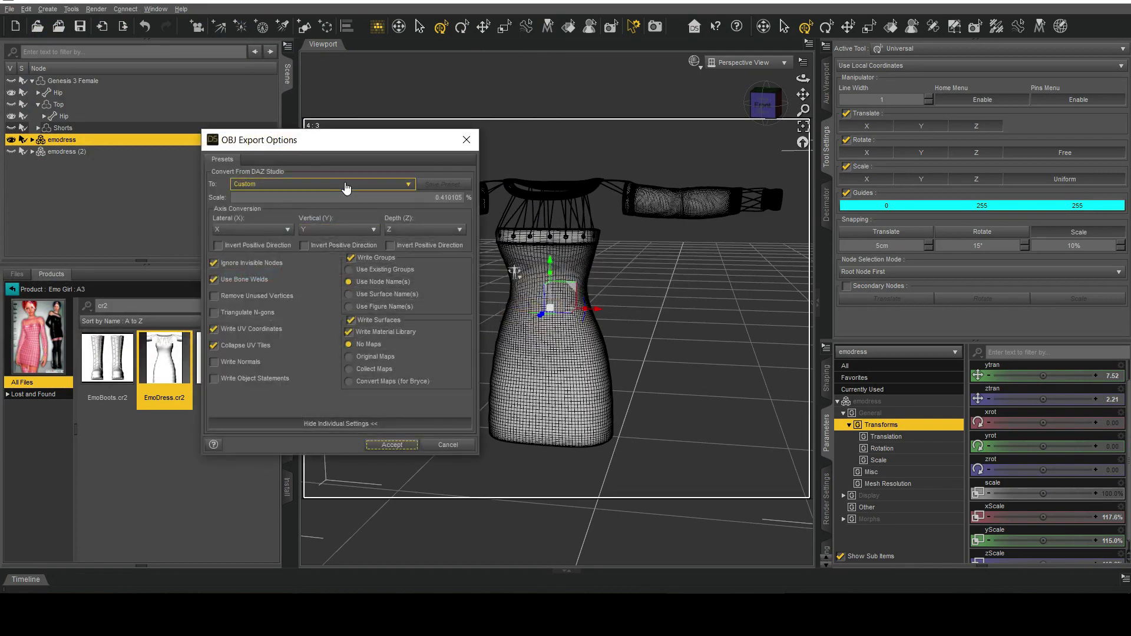
Set the OBJ export to the Poser (1 unit = 8ft) scale with No Maps and Collapse UV Tiles enabled, and accept.
{"action": "left_click", "coordinate": [321, 183]}
{"action": "left_click", "coordinate": [277, 340]}
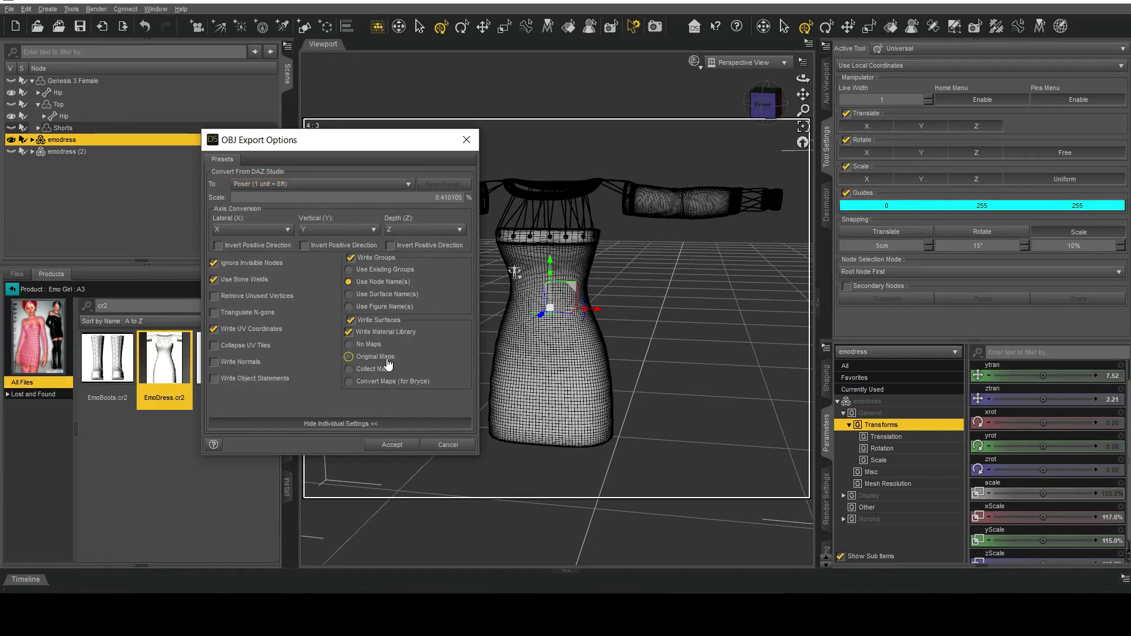
{"action": "left_click", "coordinate": [368, 344]}
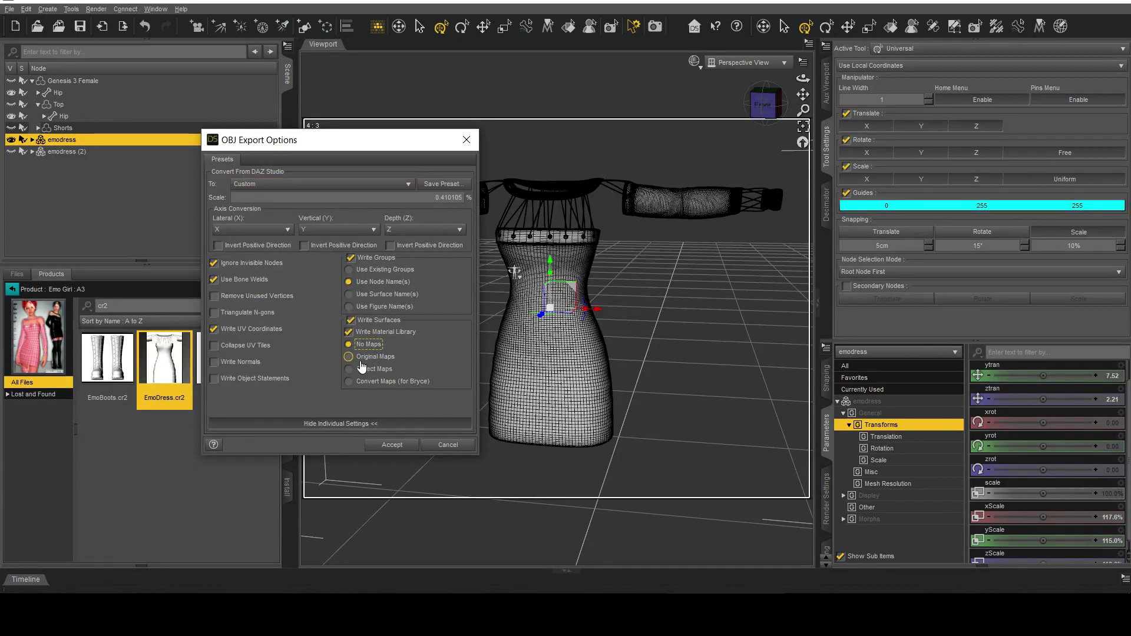
{"action": "left_click", "coordinate": [229, 347]}
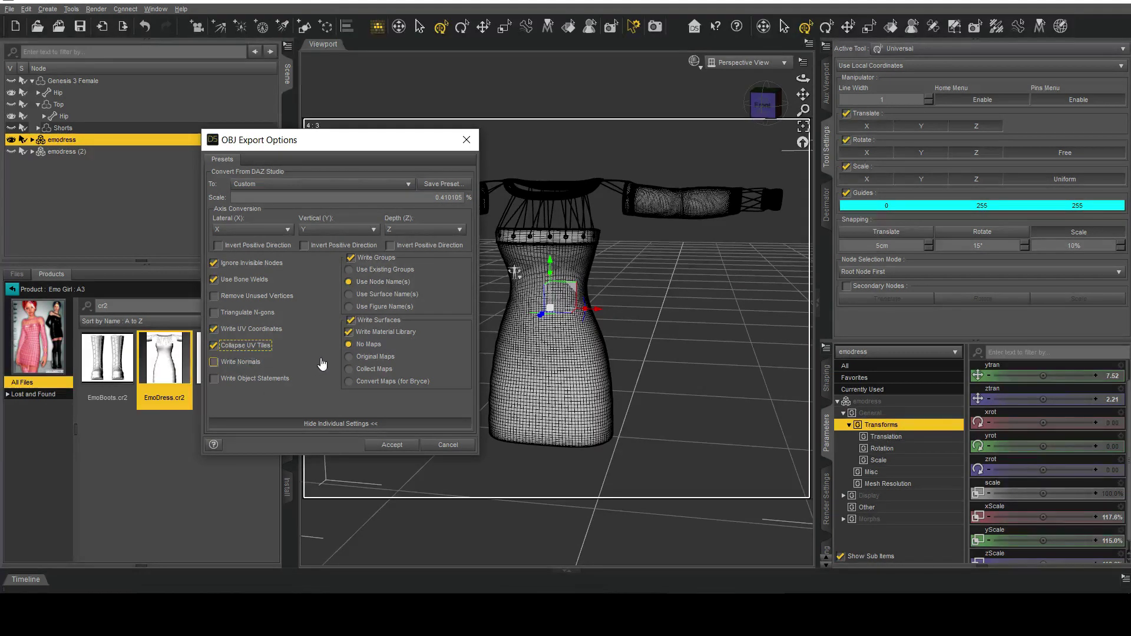
{"action": "left_click", "coordinate": [260, 349]}
{"action": "left_click", "coordinate": [349, 345]}
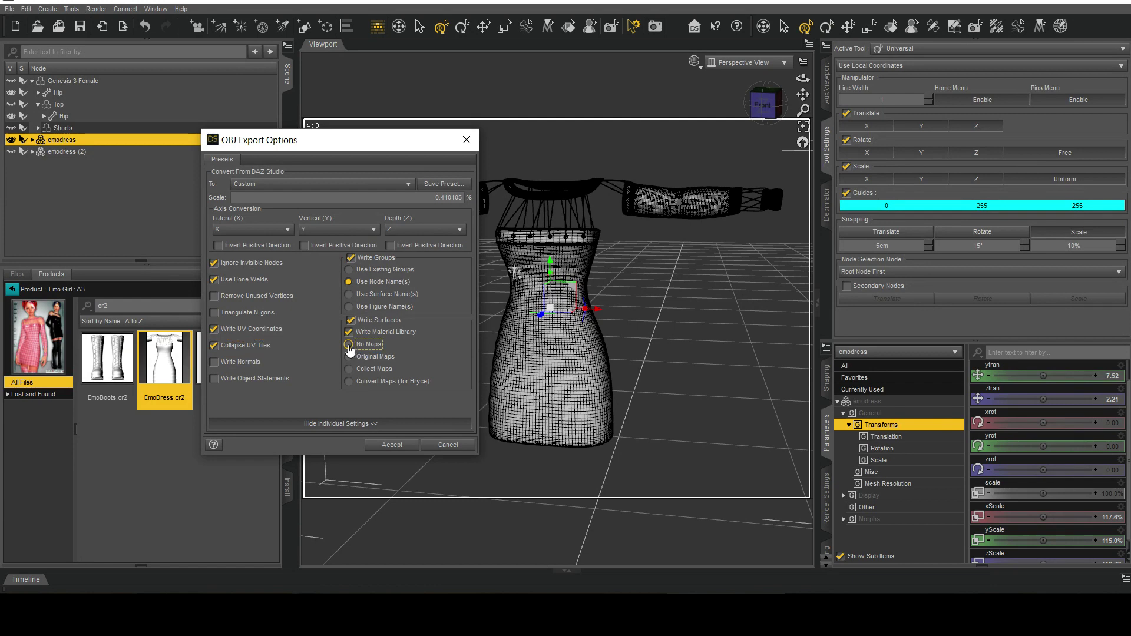
{"action": "left_click", "coordinate": [392, 445]}
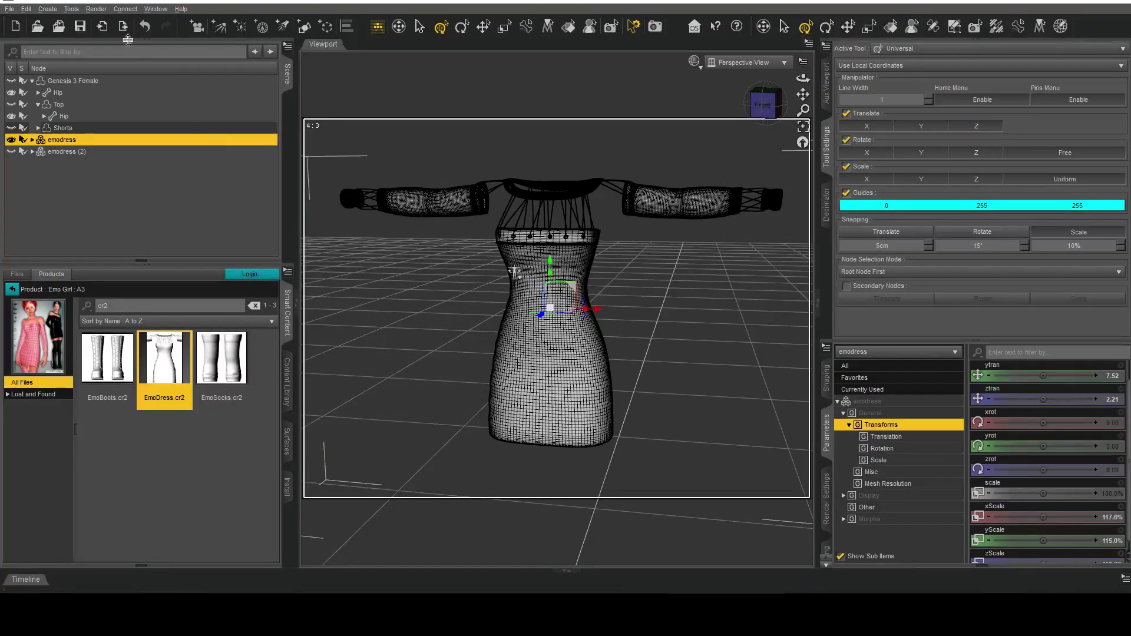
Hide emodress, then show and select the untouched copy emodress (2).
{"action": "left_click", "coordinate": [11, 140]}
{"action": "left_click", "coordinate": [11, 152]}
{"action": "left_click", "coordinate": [62, 152]}
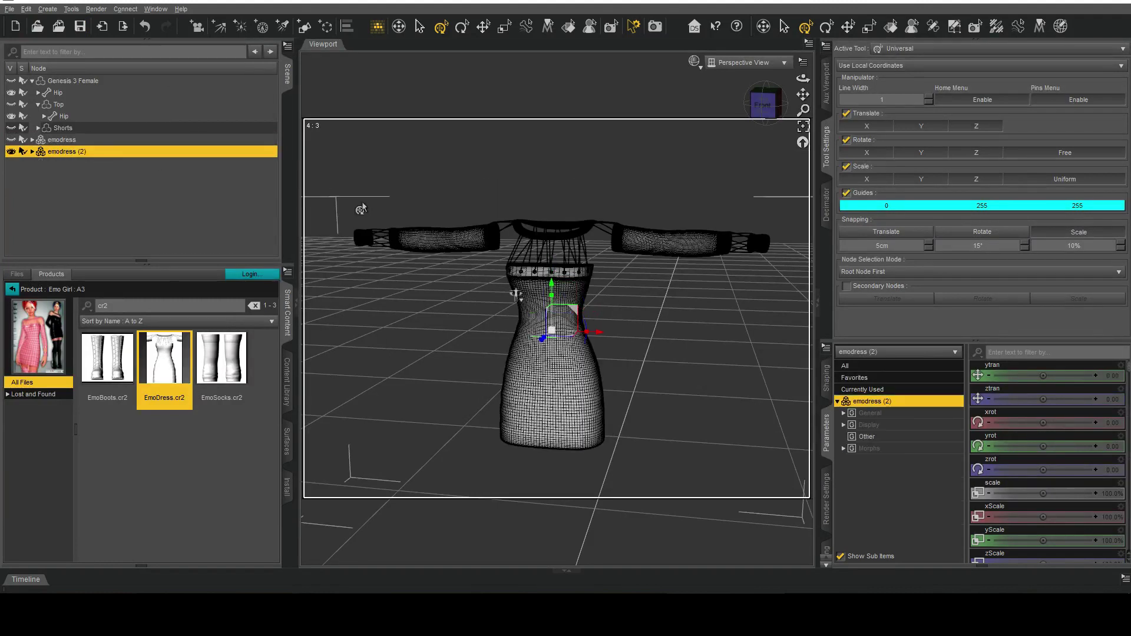
Update the vertex positions of emodress (2)'s base geometry from emodress.obj, importing at the Poser (1 unit = 8ft) scale.
{"action": "left_click", "coordinate": [27, 9]}
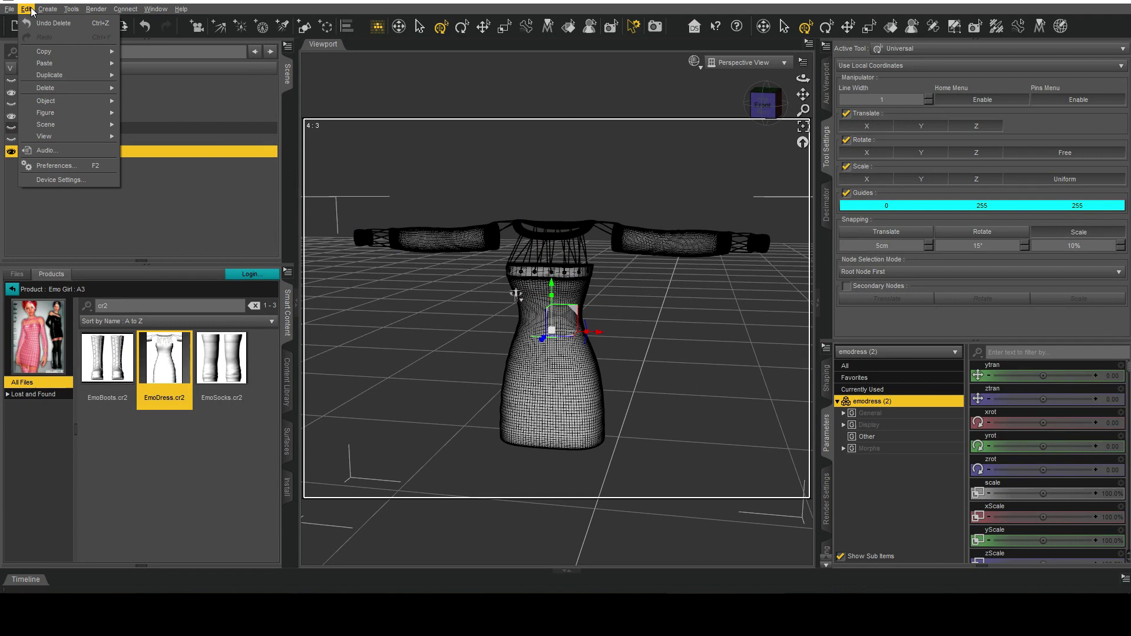
{"action": "mouse_move", "coordinate": [59, 111]}
{"action": "mouse_move", "coordinate": [212, 224]}
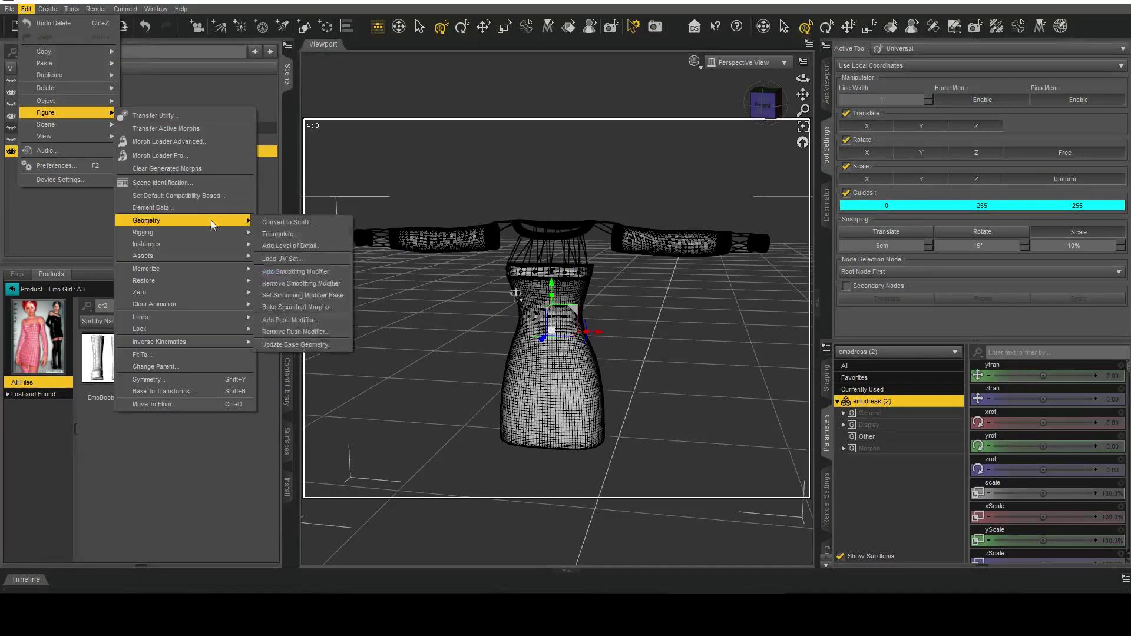
{"action": "left_click", "coordinate": [311, 349]}
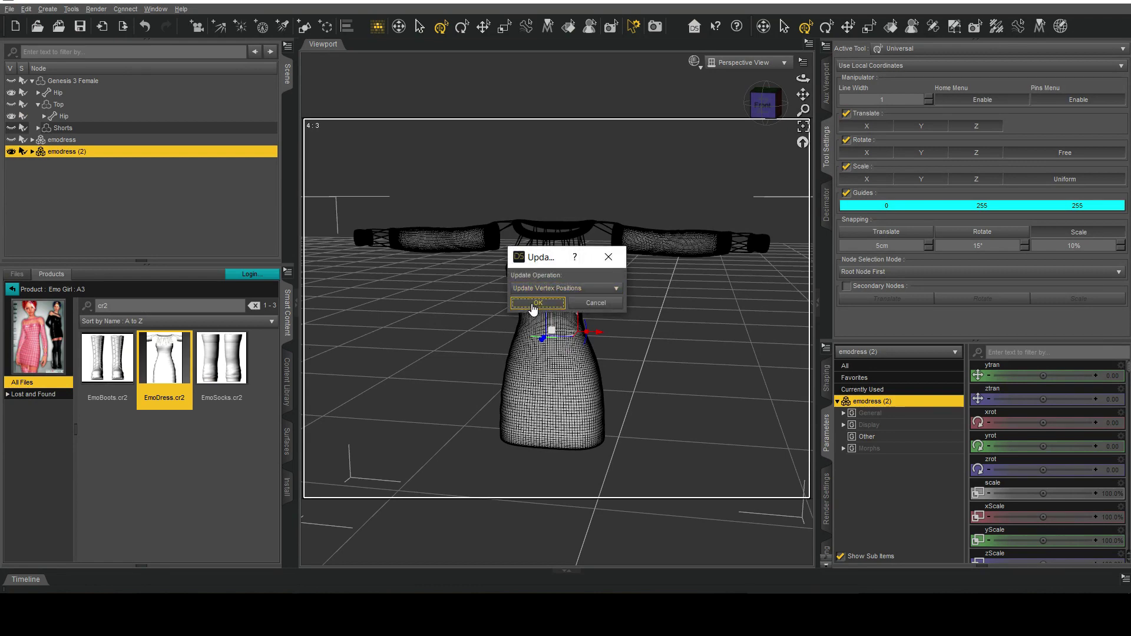
{"action": "left_click", "coordinate": [537, 303]}
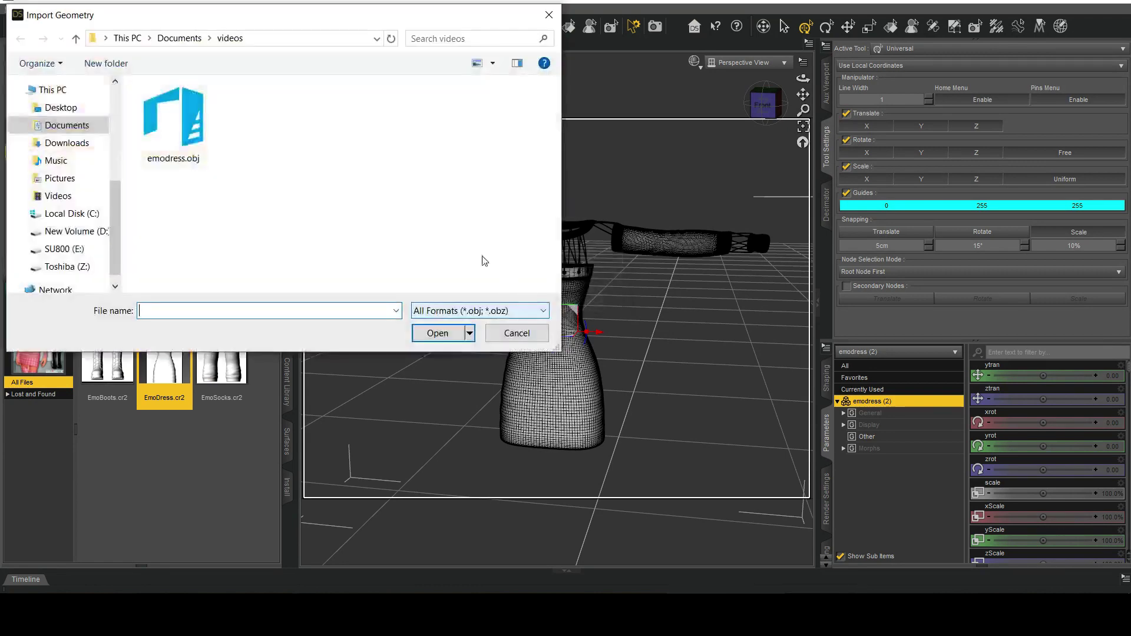
{"action": "double_click", "coordinate": [181, 128]}
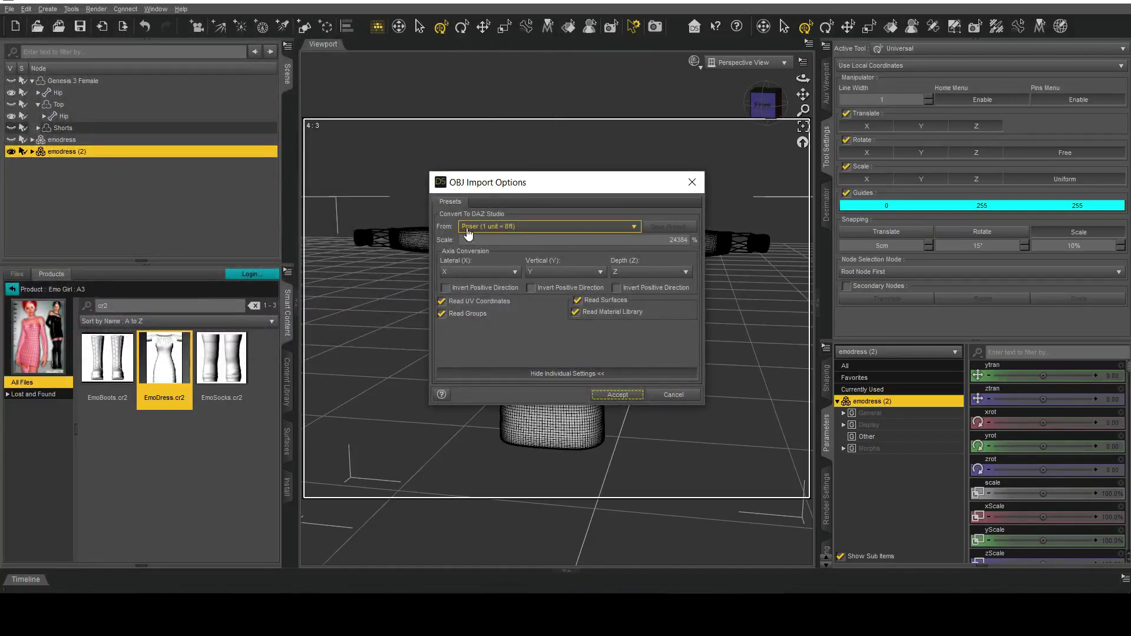
{"action": "left_click", "coordinate": [613, 396]}
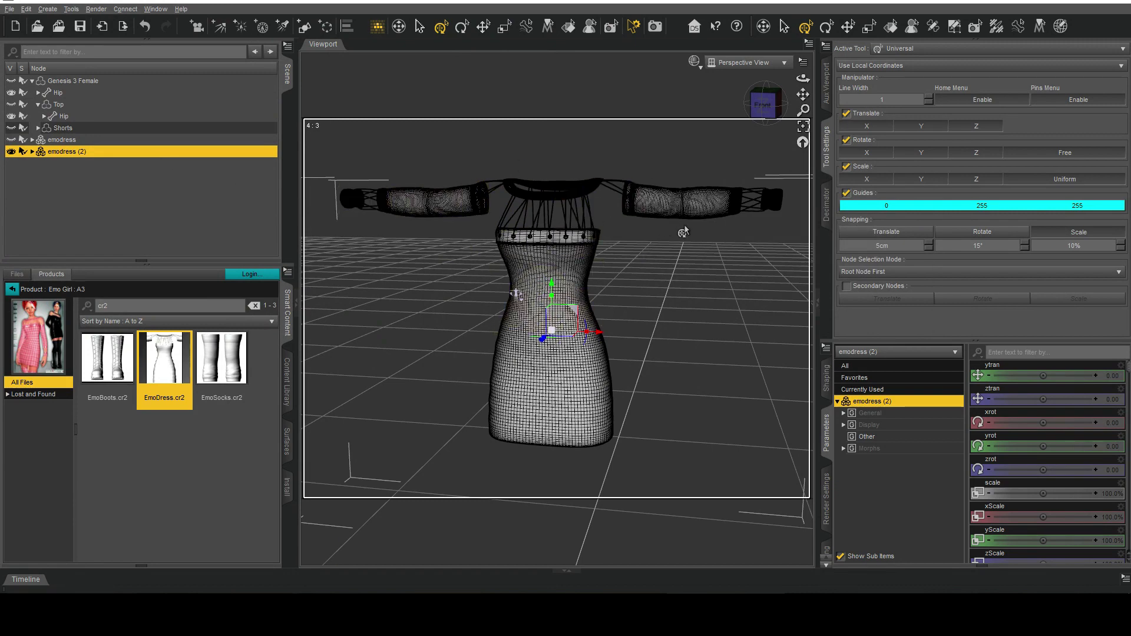
Examine the updated emodress (2) at an angle, toggle its visibility and review its transform values.
{"action": "left_click_drag", "start_coordinate": [764, 101], "coordinate": [775, 89]}
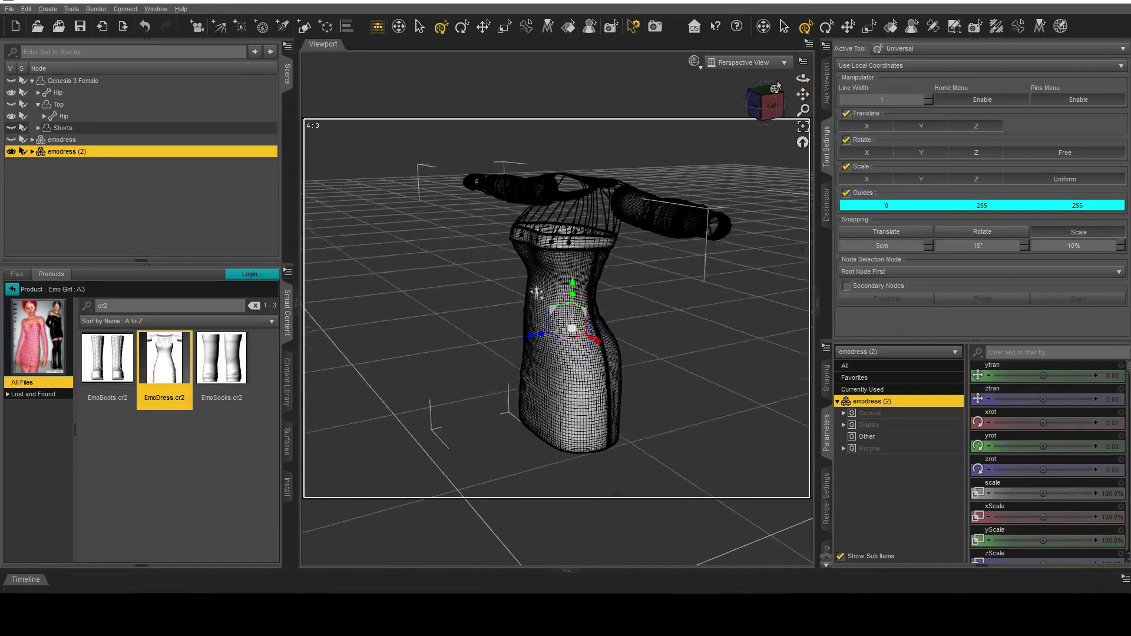
{"action": "left_click", "coordinate": [10, 152]}
{"action": "left_click", "coordinate": [10, 152]}
{"action": "left_click", "coordinate": [11, 152]}
{"action": "left_click", "coordinate": [11, 152]}
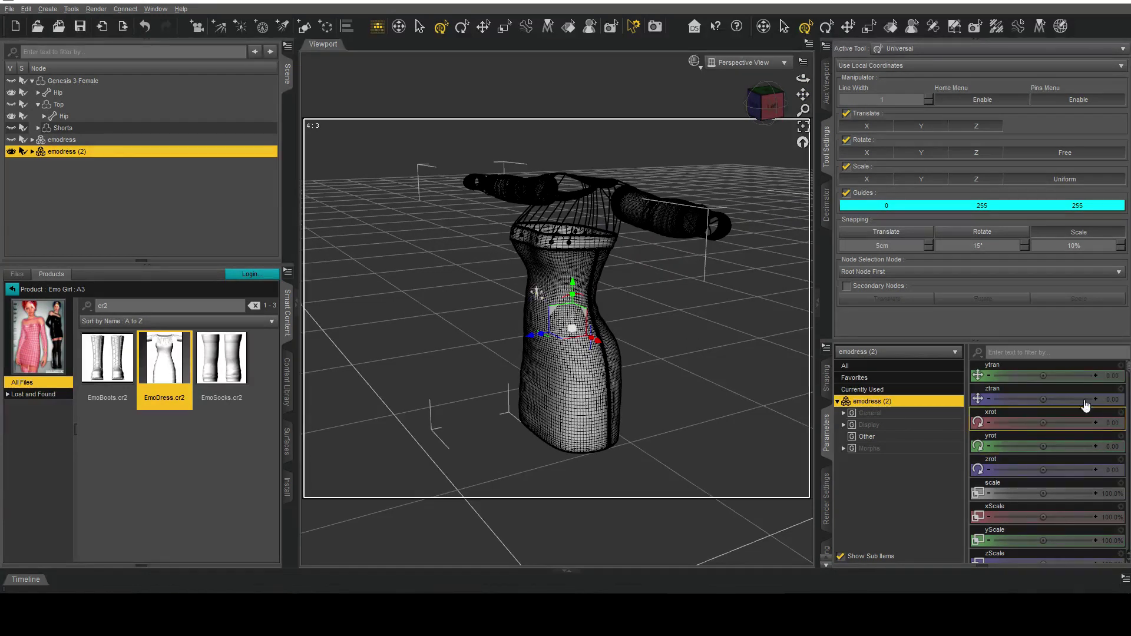
{"action": "scroll", "coordinate": [1108, 466], "scroll_direction": "down", "scroll_amount": 3}
{"action": "scroll", "coordinate": [1113, 474], "scroll_direction": "up", "scroll_amount": 3}
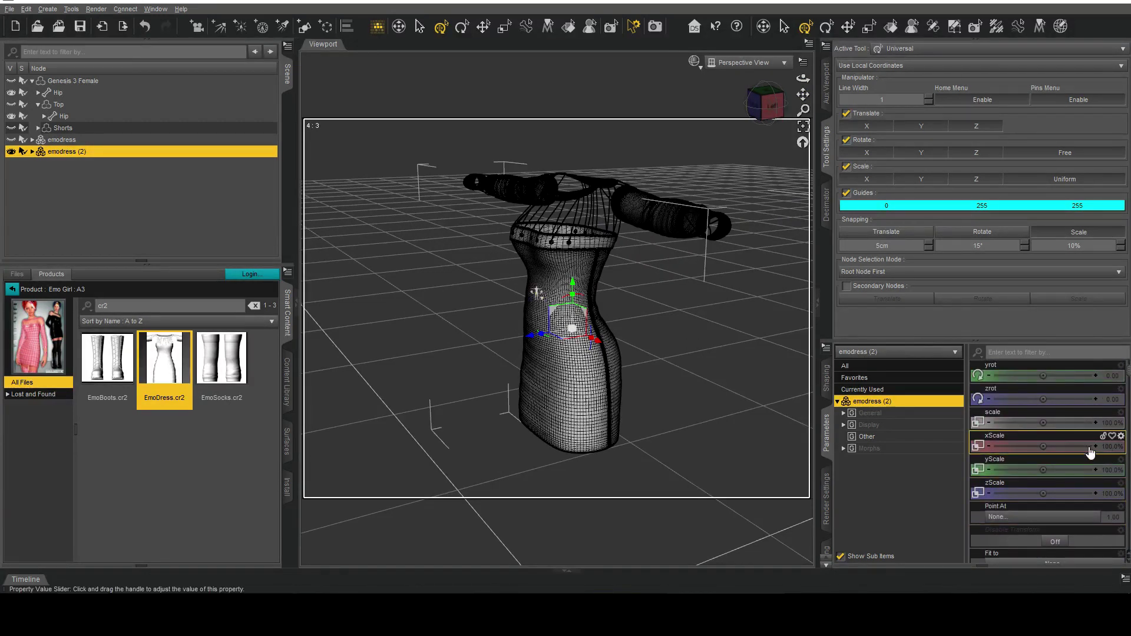
{"action": "scroll", "coordinate": [1112, 477], "scroll_direction": "up", "scroll_amount": 4}
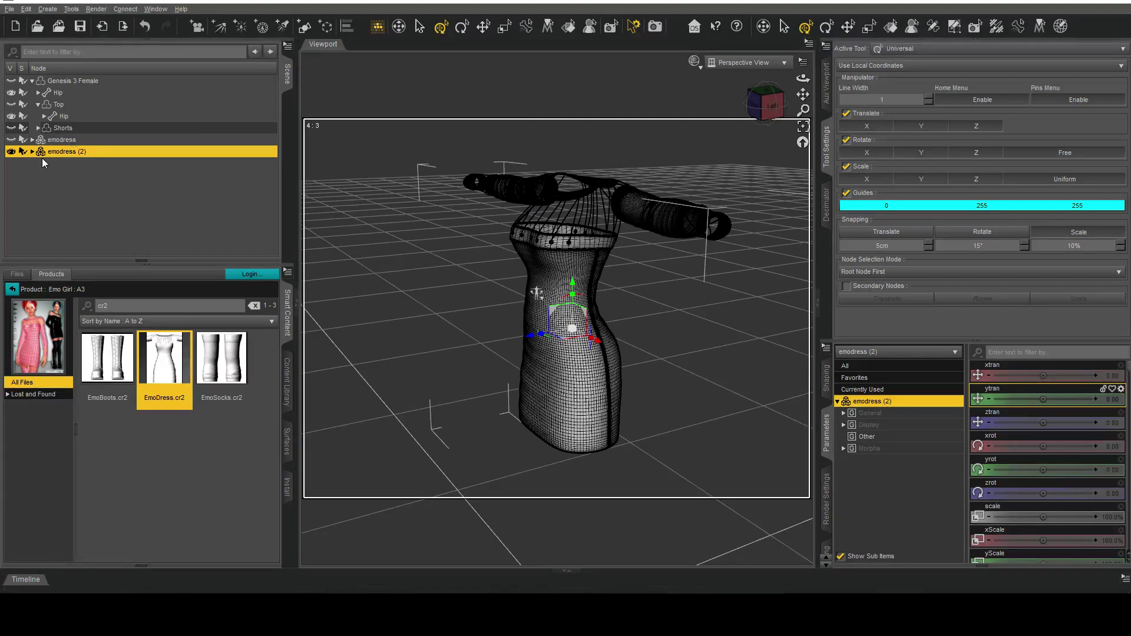
Fit emodress (2) to Genesis 3 Female with Parent To Target enabled.
{"action": "right_click", "coordinate": [66, 150]}
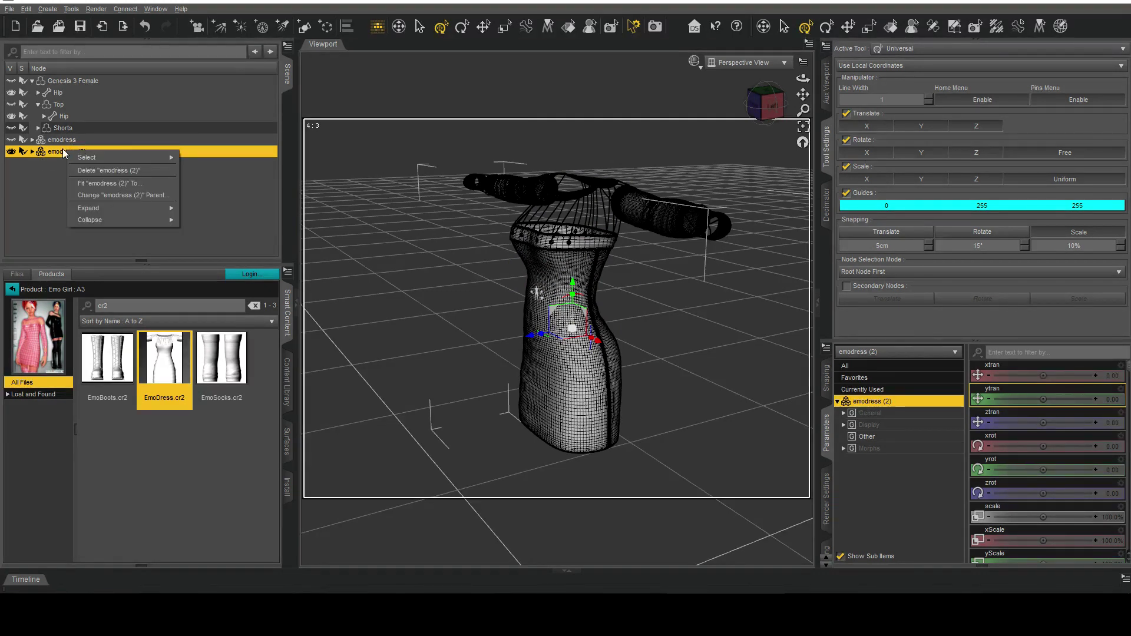
{"action": "left_click", "coordinate": [102, 183]}
{"action": "left_click", "coordinate": [495, 286]}
{"action": "left_click", "coordinate": [487, 309]}
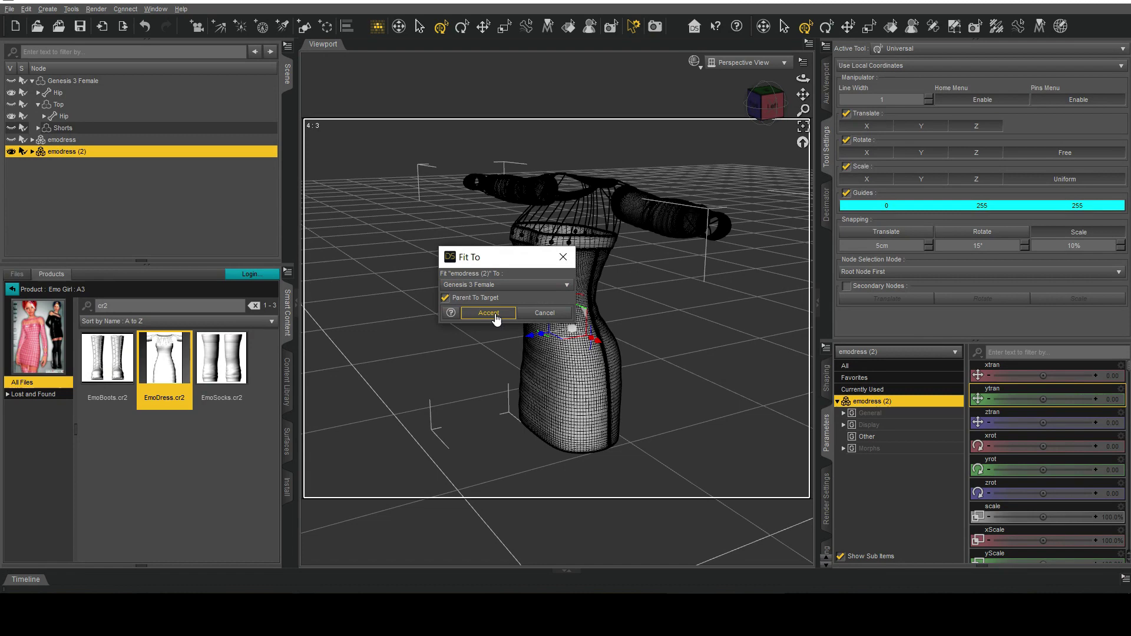
{"action": "left_click", "coordinate": [489, 313]}
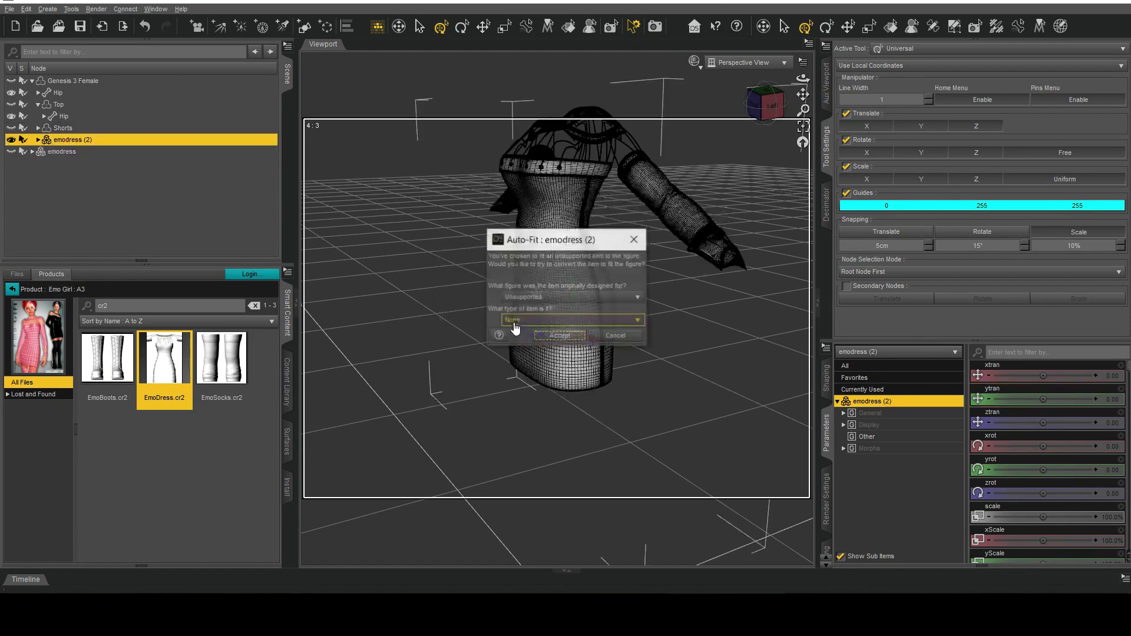
Run the Auto-Fit conversion of emodress (2) with Unsupported as the original figure and an item type chosen.
{"action": "left_click", "coordinate": [563, 300]}
{"action": "left_click", "coordinate": [554, 312]}
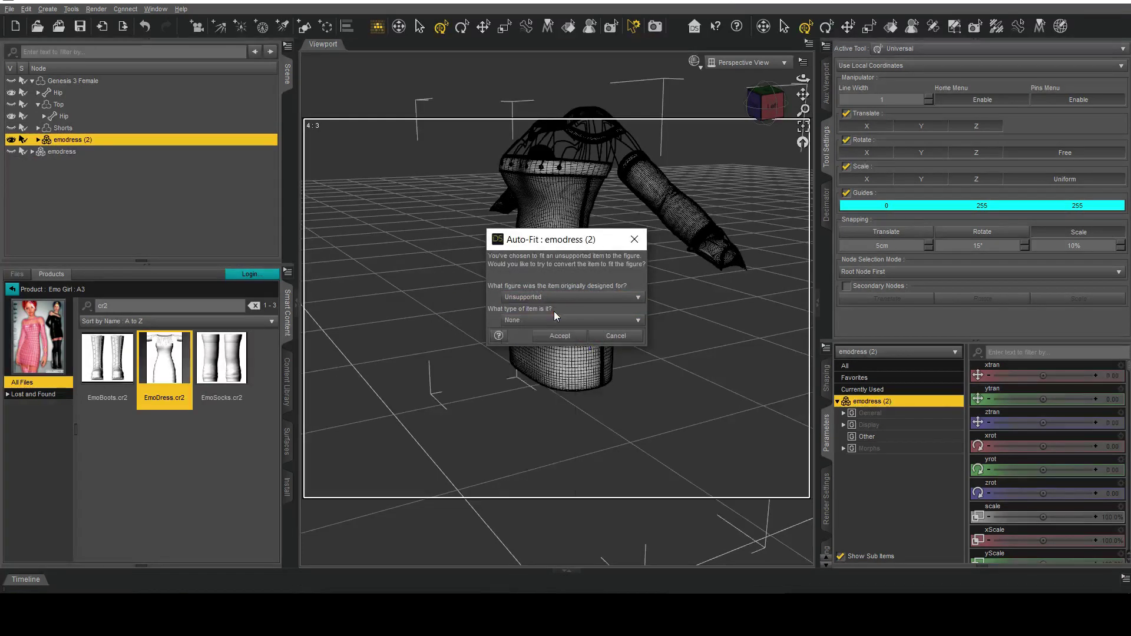
{"action": "left_click", "coordinate": [553, 320]}
{"action": "mouse_move", "coordinate": [534, 346]}
{"action": "left_click", "coordinate": [569, 349]}
{"action": "left_click", "coordinate": [559, 337]}
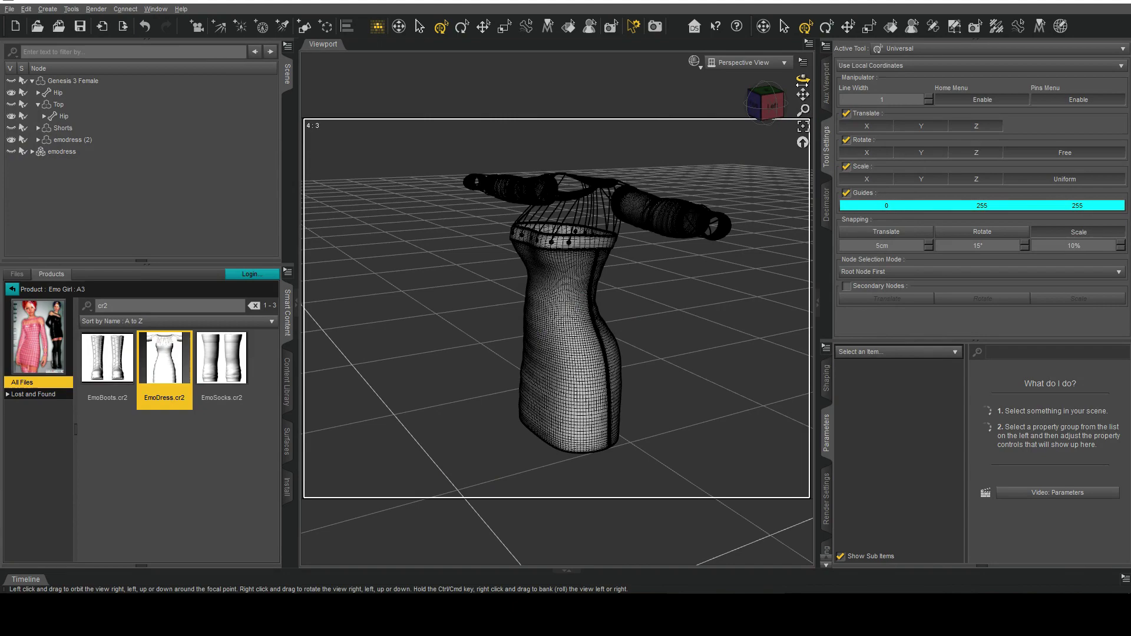
Add a smoothing modifier to the converted emodress (2).
{"action": "mouse_move", "coordinate": [803, 79]}
{"action": "left_mouse_down"}
{"action": "mouse_move", "coordinate": [836, 75]}
{"action": "mouse_move", "coordinate": [805, 75]}
{"action": "mouse_move", "coordinate": [815, 76]}
{"action": "left_mouse_up"}
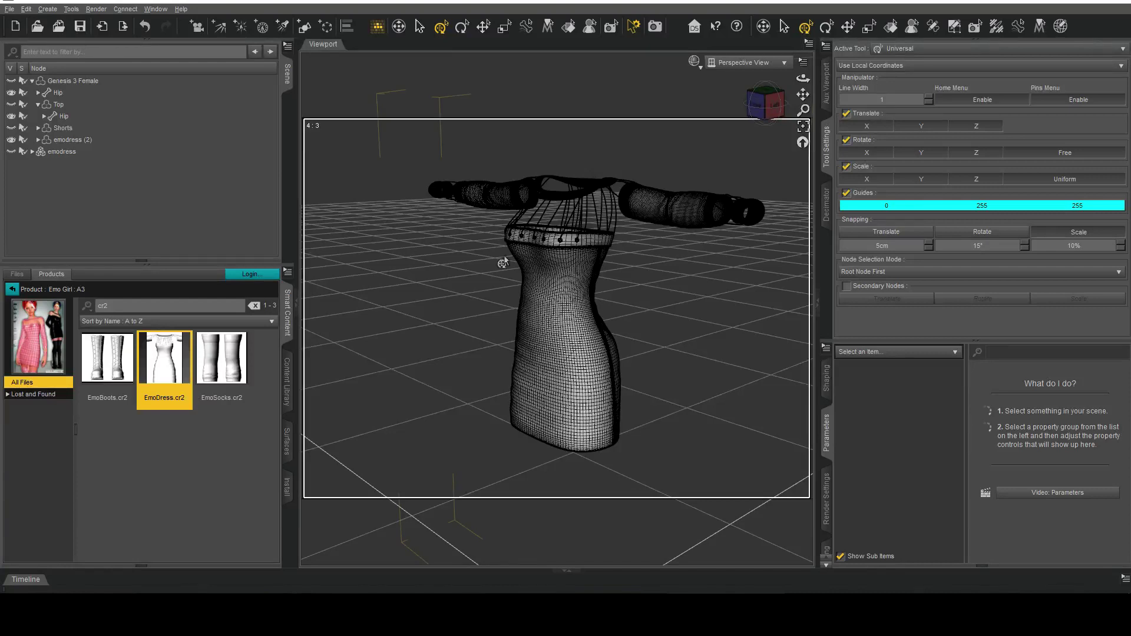
{"action": "left_click", "coordinate": [80, 140]}
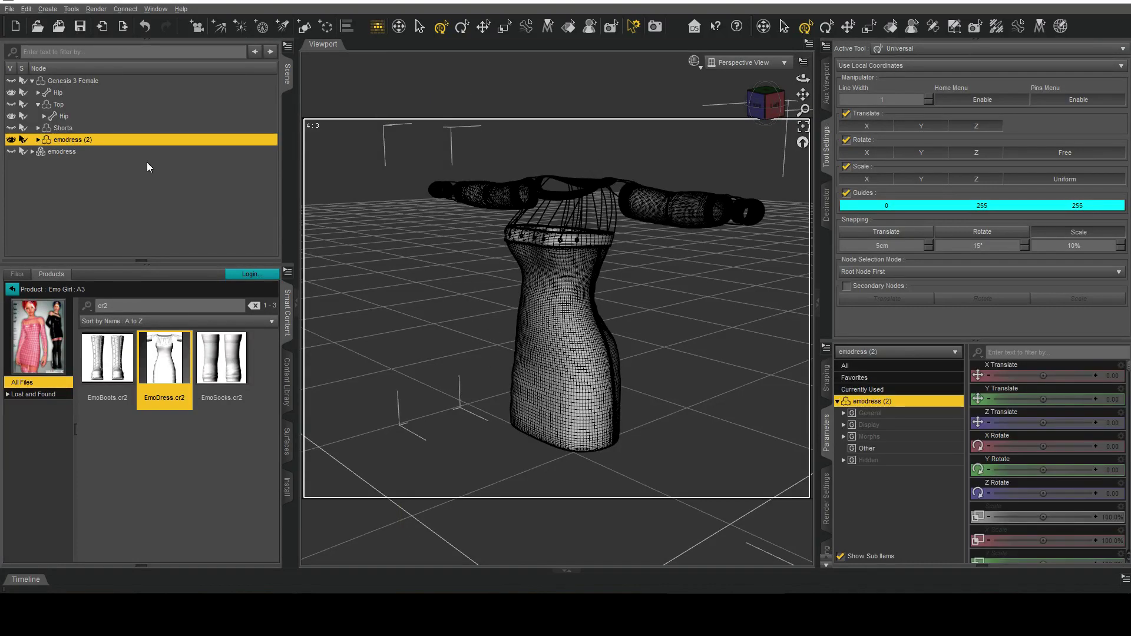
{"action": "left_click", "coordinate": [26, 9]}
{"action": "mouse_move", "coordinate": [51, 114]}
{"action": "mouse_move", "coordinate": [184, 221]}
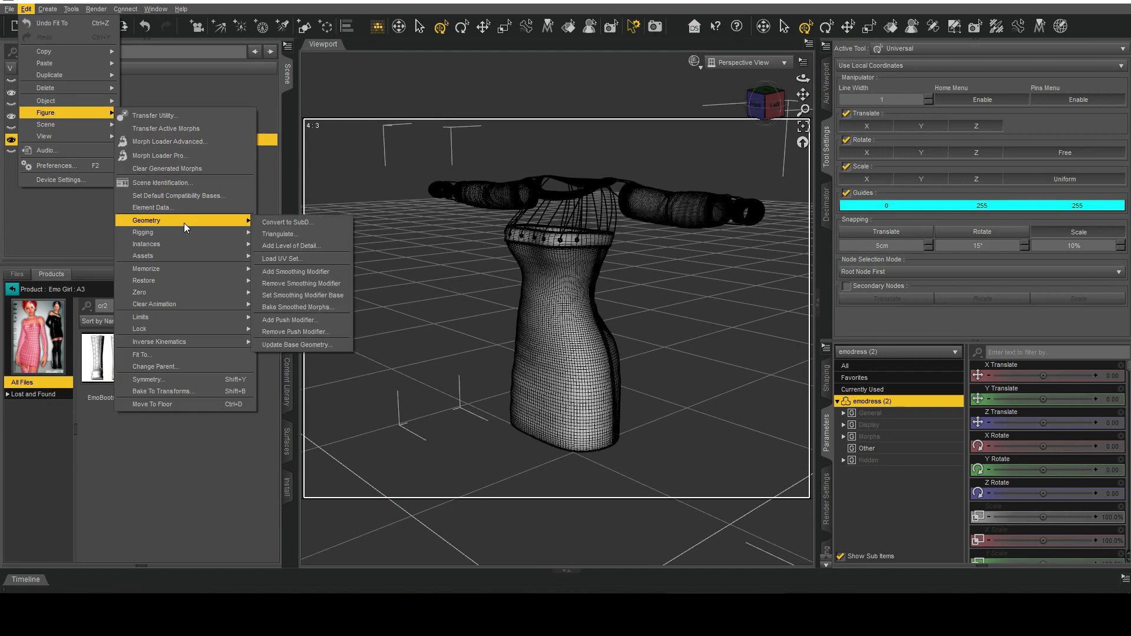
{"action": "left_click", "coordinate": [323, 272]}
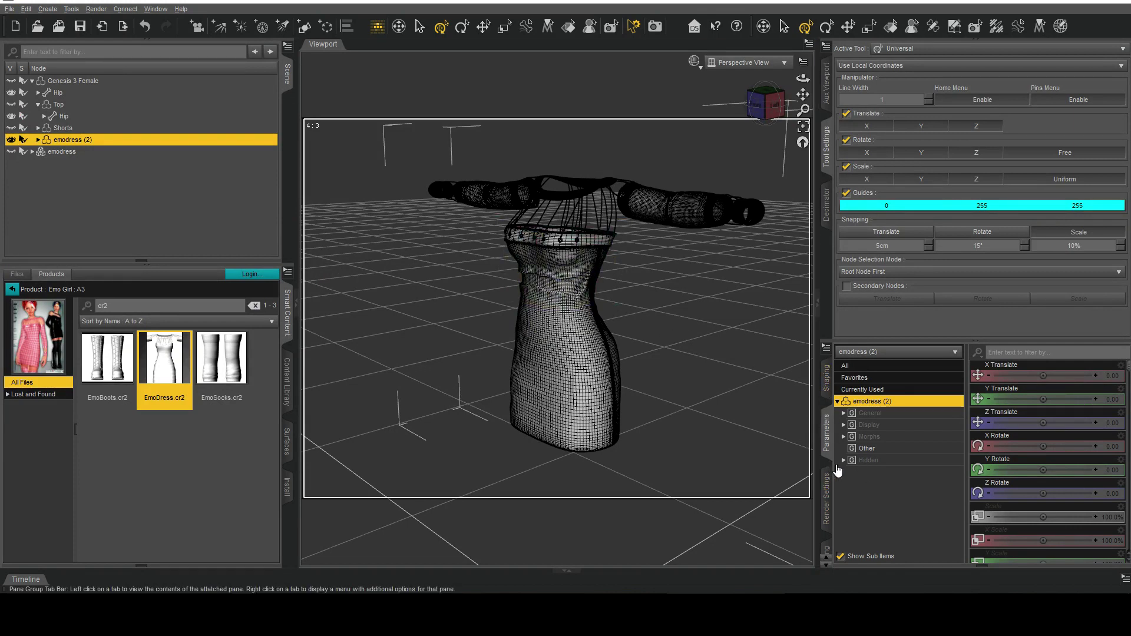
Set the Smoothing Iterations in emodress (2)'s Mesh Smoothing settings to 9.
{"action": "left_click", "coordinate": [844, 413]}
{"action": "left_click", "coordinate": [885, 459]}
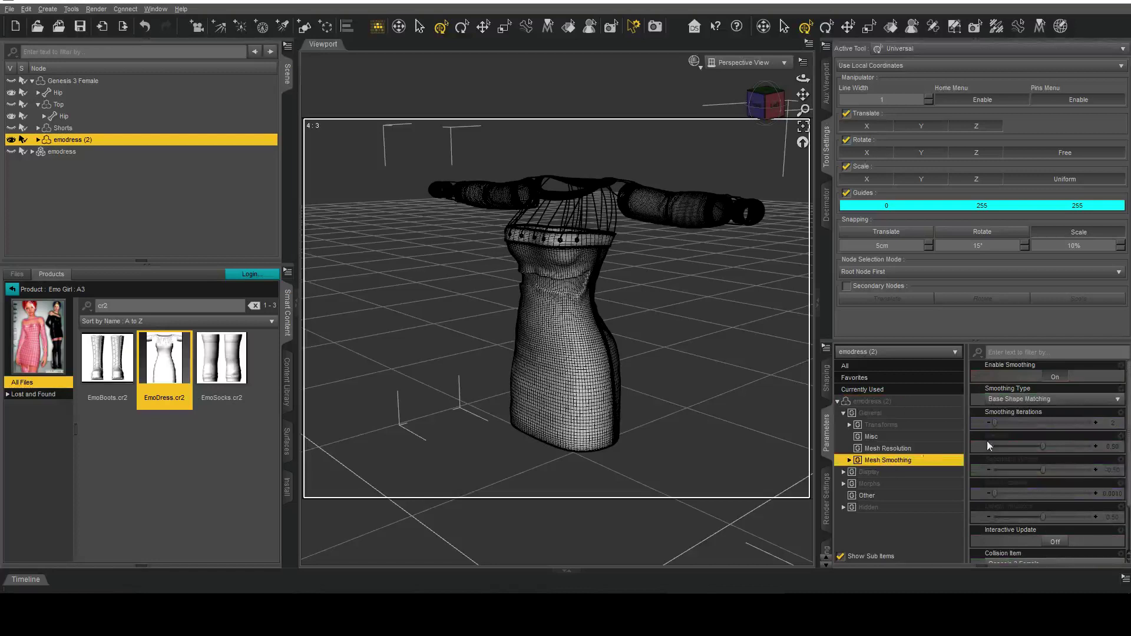
{"action": "left_click", "coordinate": [1097, 424]}
{"action": "left_click", "coordinate": [1096, 424]}
{"action": "left_click", "coordinate": [1096, 423]}
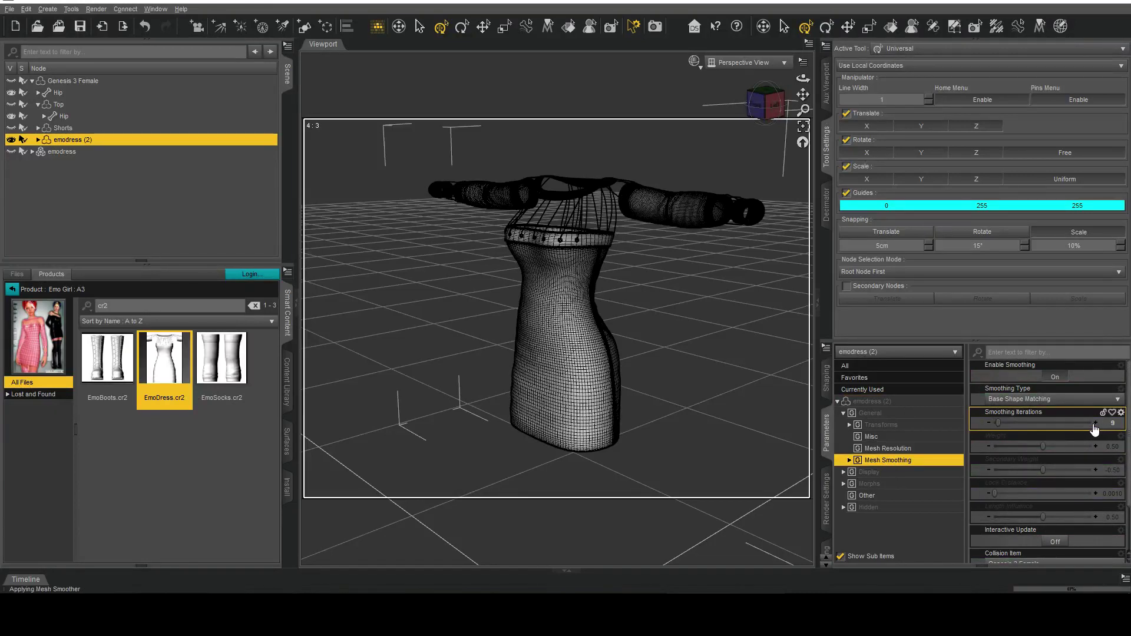
{"action": "mouse_move", "coordinate": [995, 428]}
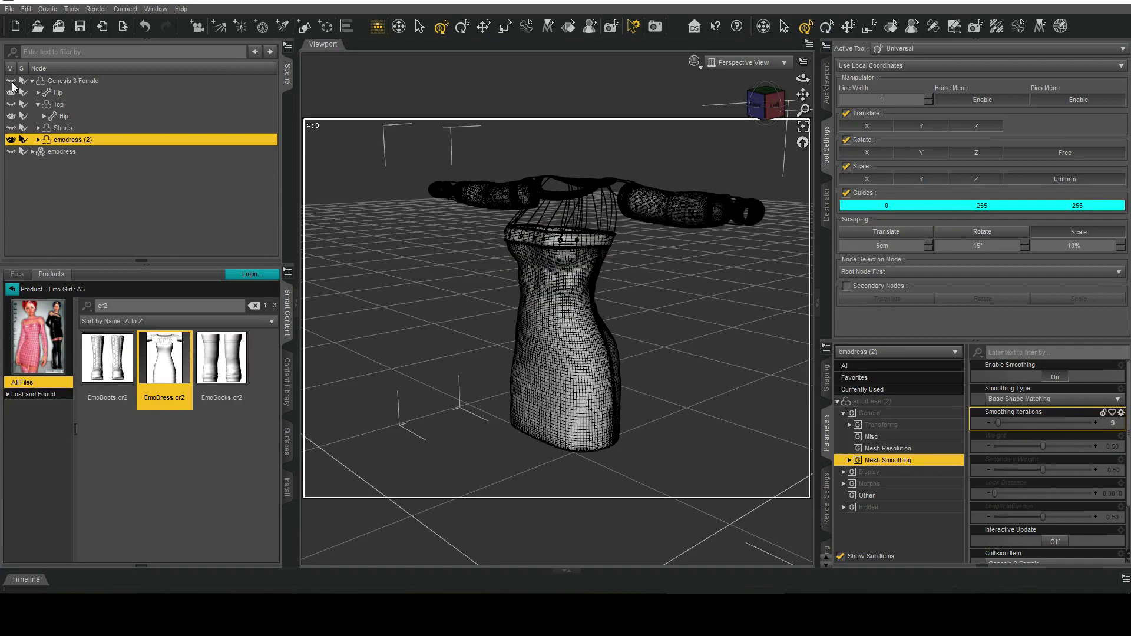
Show Genesis 3 Female together with emodress (2), leaving its Top and Shorts hidden.
{"action": "left_click", "coordinate": [11, 128]}
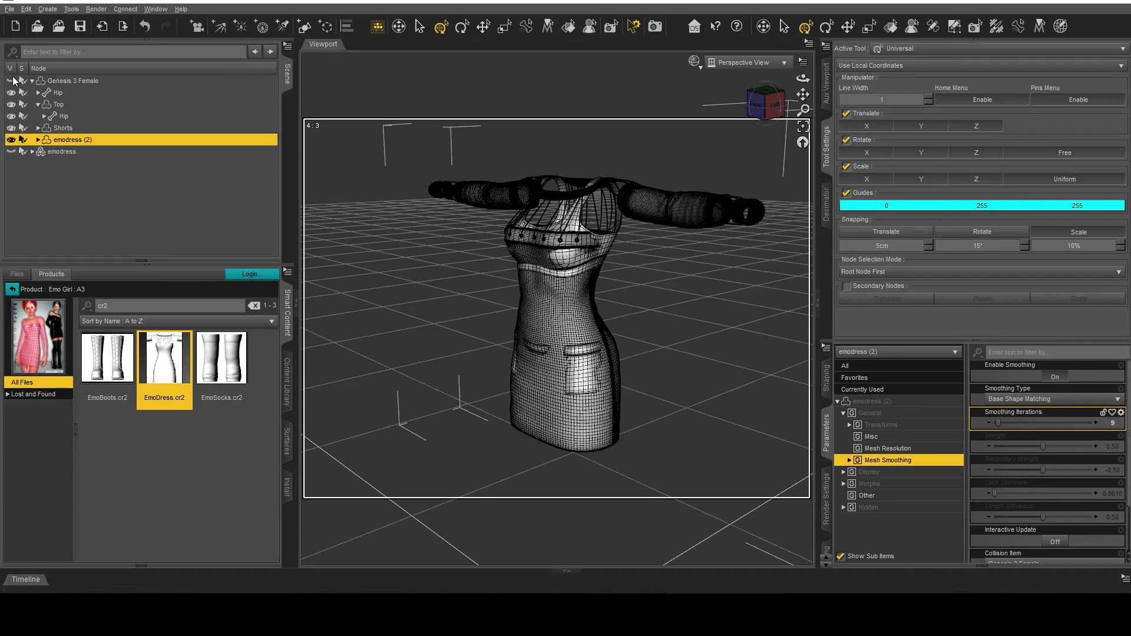
{"action": "left_click", "coordinate": [12, 81]}
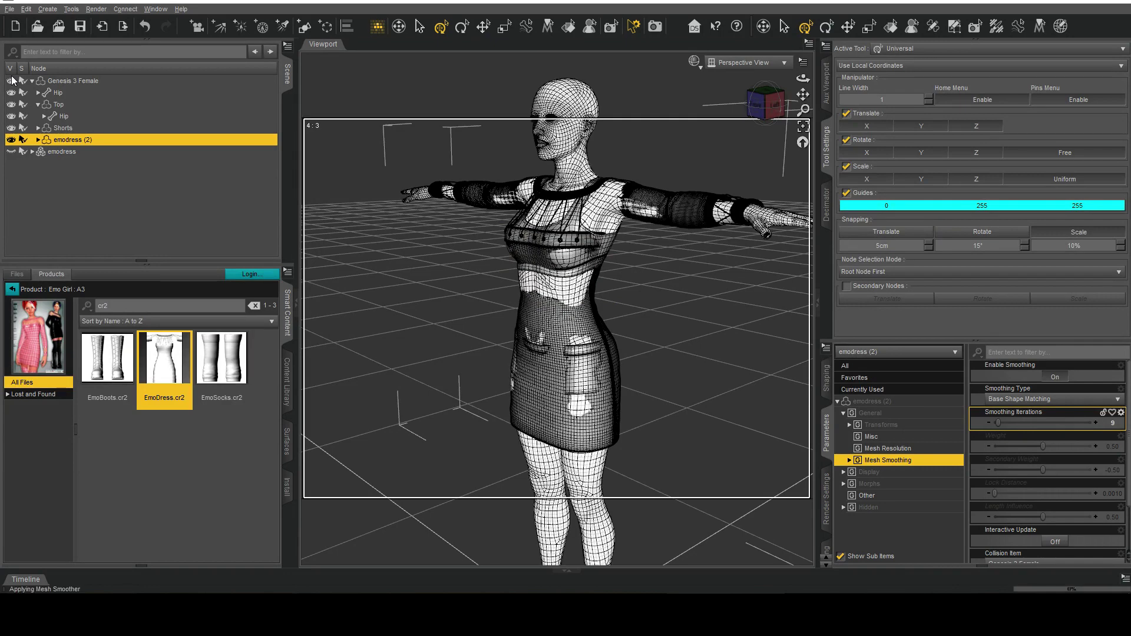
{"action": "left_click", "coordinate": [10, 129]}
{"action": "left_click", "coordinate": [11, 105]}
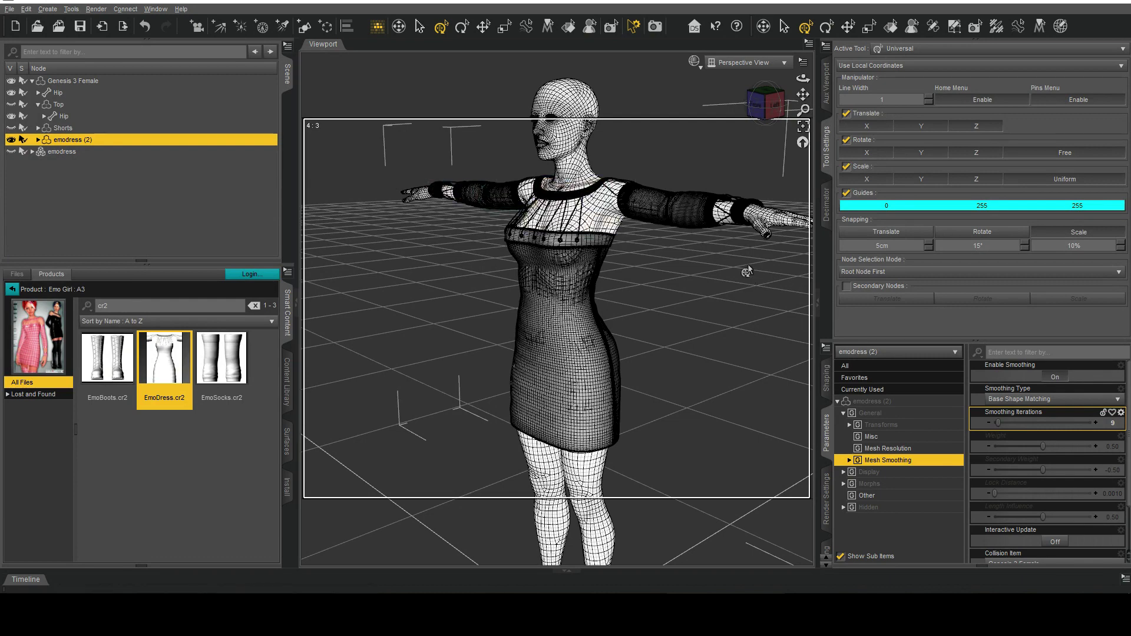
Change the viewport draw style to Texture Shaded and check the smoothed dress on the figure.
{"action": "left_click", "coordinate": [694, 61]}
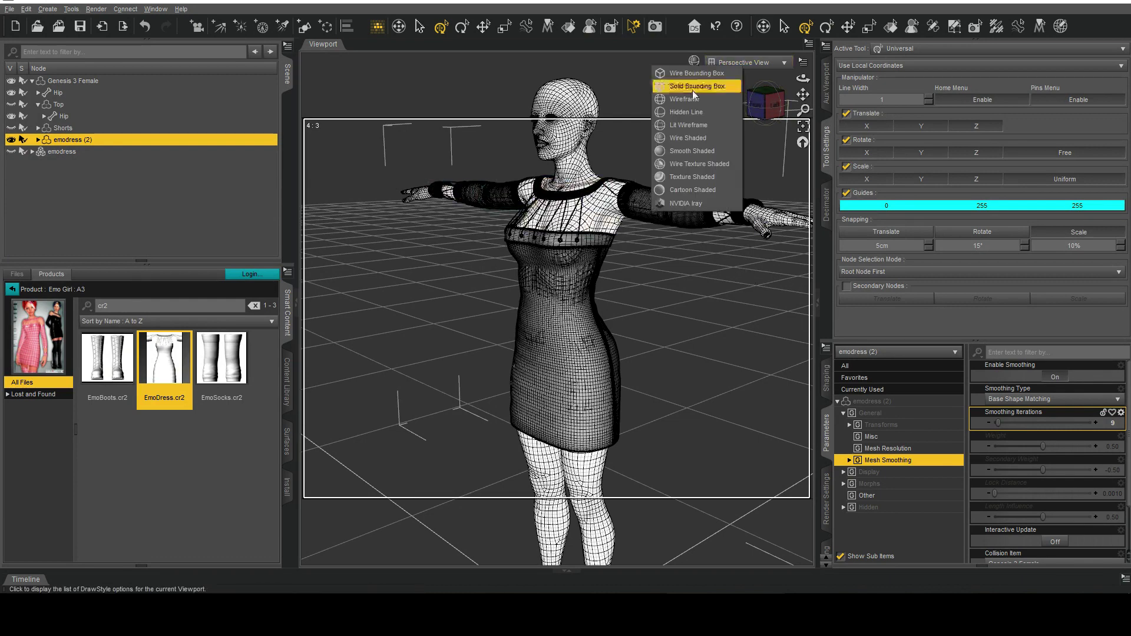
{"action": "left_click", "coordinate": [690, 176]}
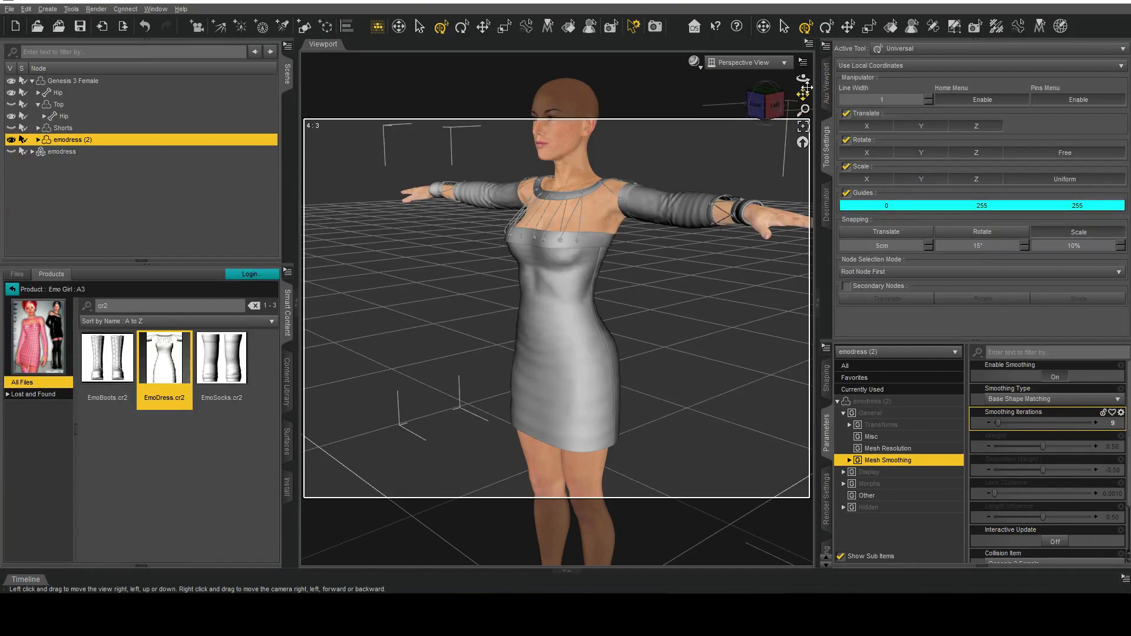
{"action": "left_click_drag", "start_coordinate": [803, 78], "coordinate": [739, 72]}
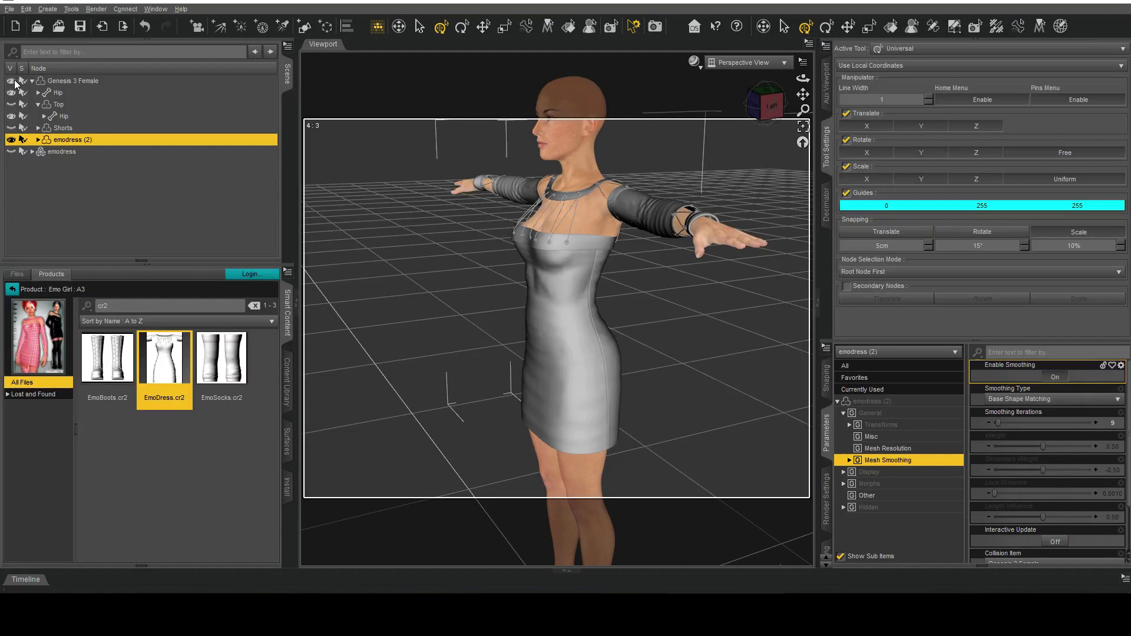
Hide the Genesis 3 Female figure, leaving only the smoothed emodress (2) shown for export.
{"action": "scroll", "coordinate": [1025, 507], "scroll_direction": "down", "scroll_amount": 1}
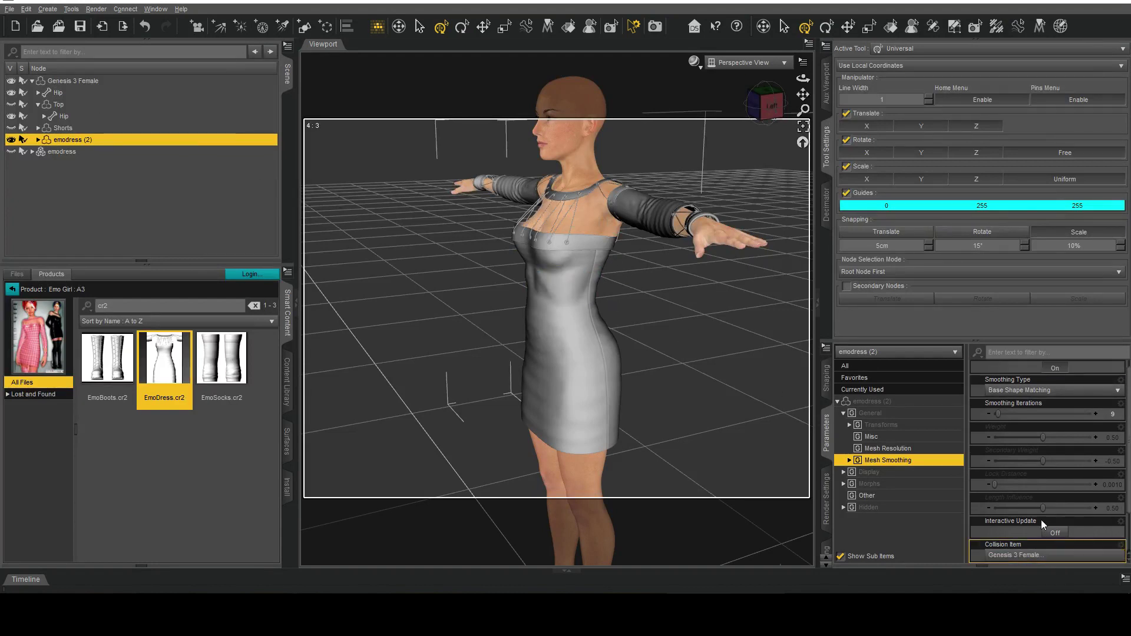
{"action": "scroll", "coordinate": [1026, 489], "scroll_direction": "up", "scroll_amount": 1}
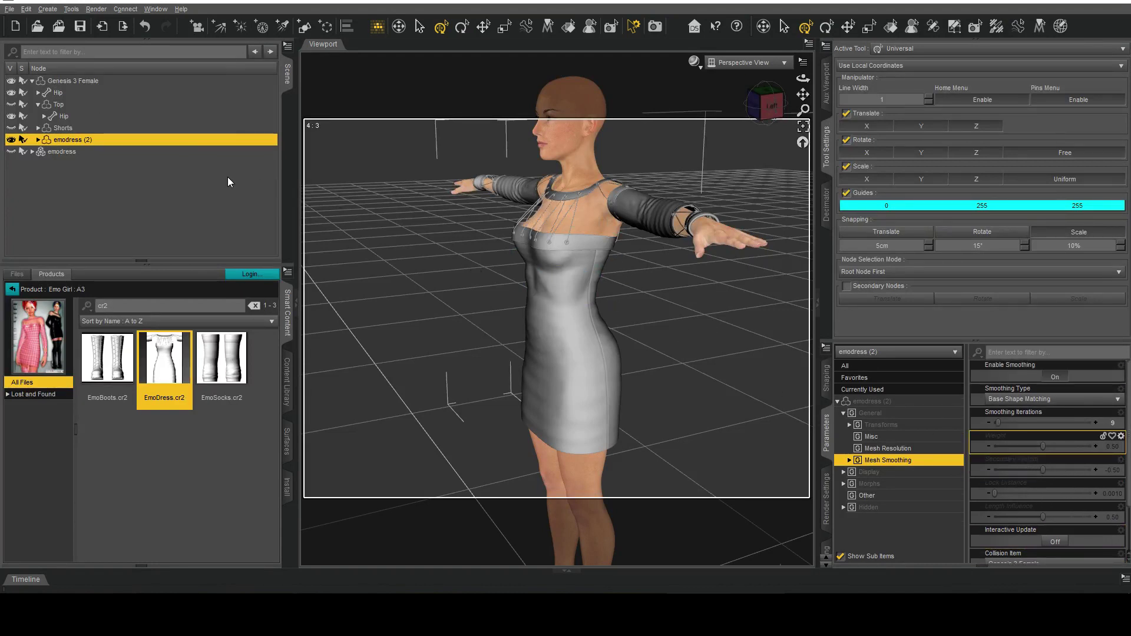
{"action": "left_click", "coordinate": [11, 82]}
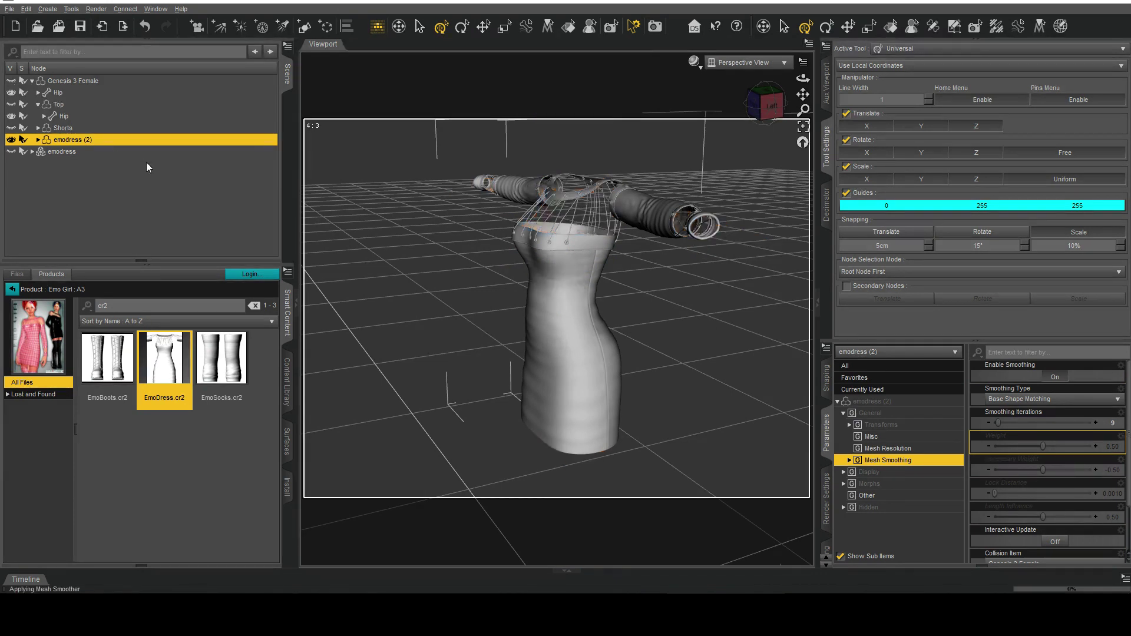
{"action": "left_click", "coordinate": [10, 9]}
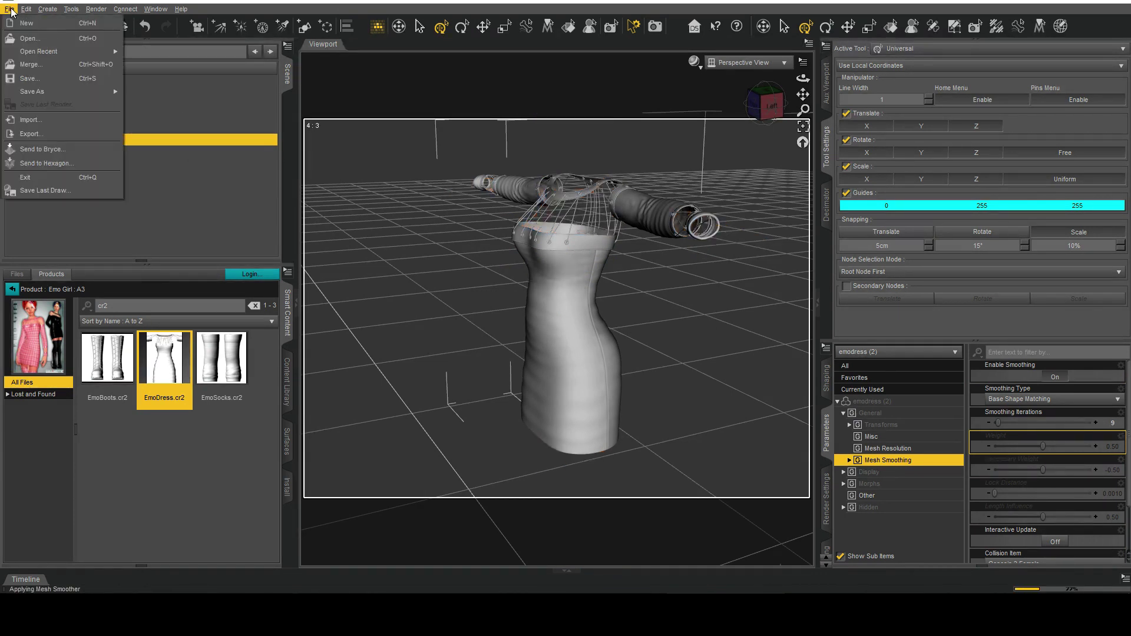
{"action": "left_click", "coordinate": [92, 134]}
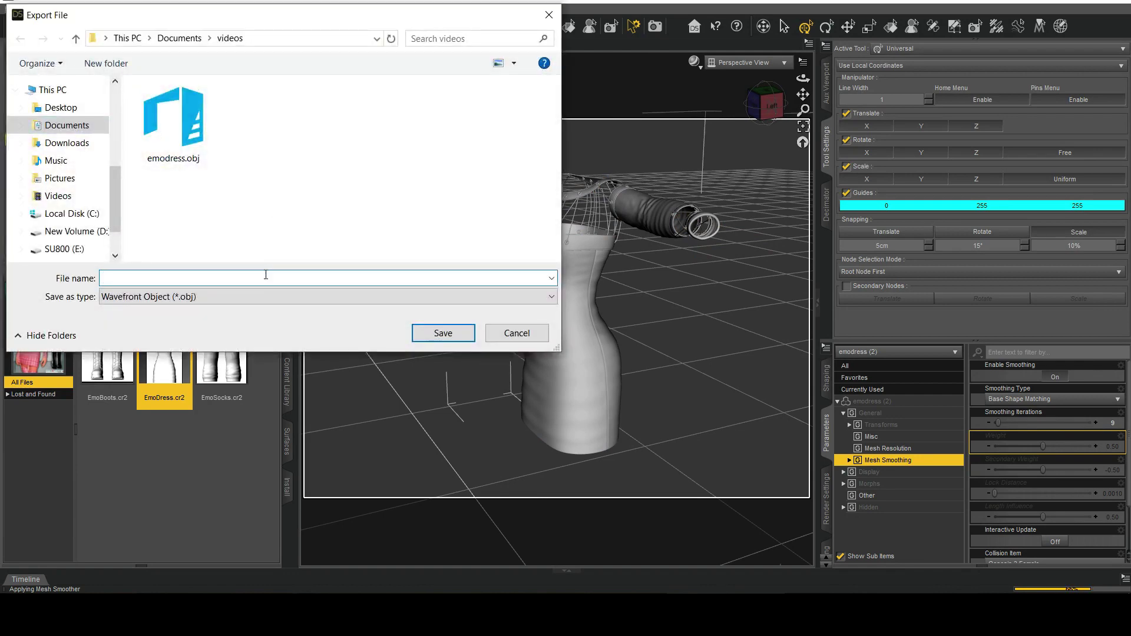
{"action": "type", "text": "emodress-smoothed"}
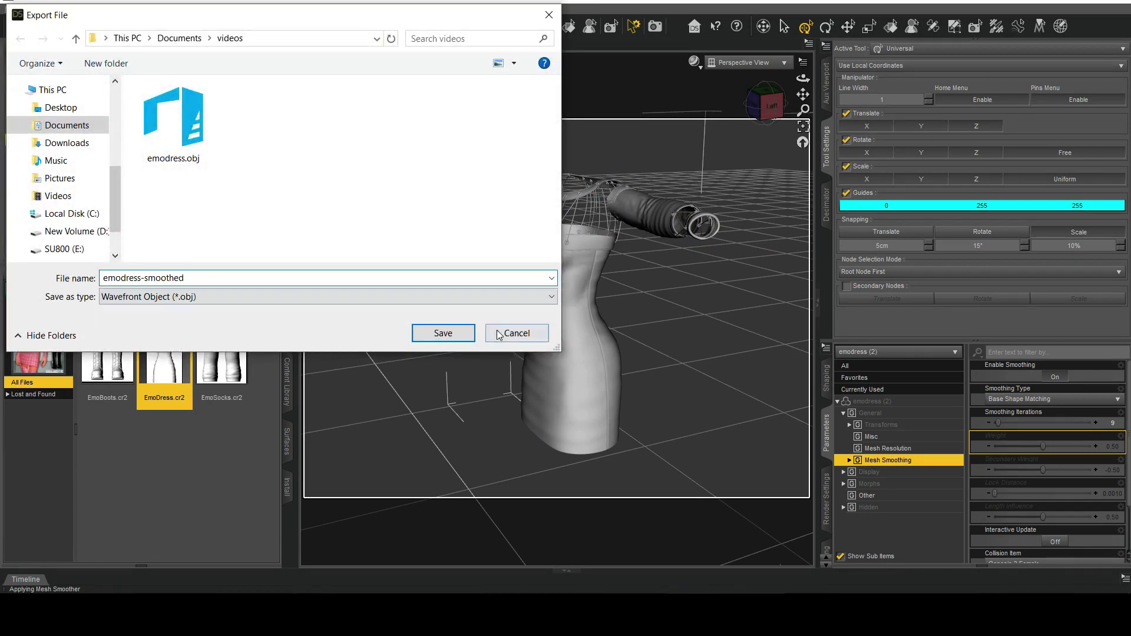
{"action": "left_click", "coordinate": [499, 334]}
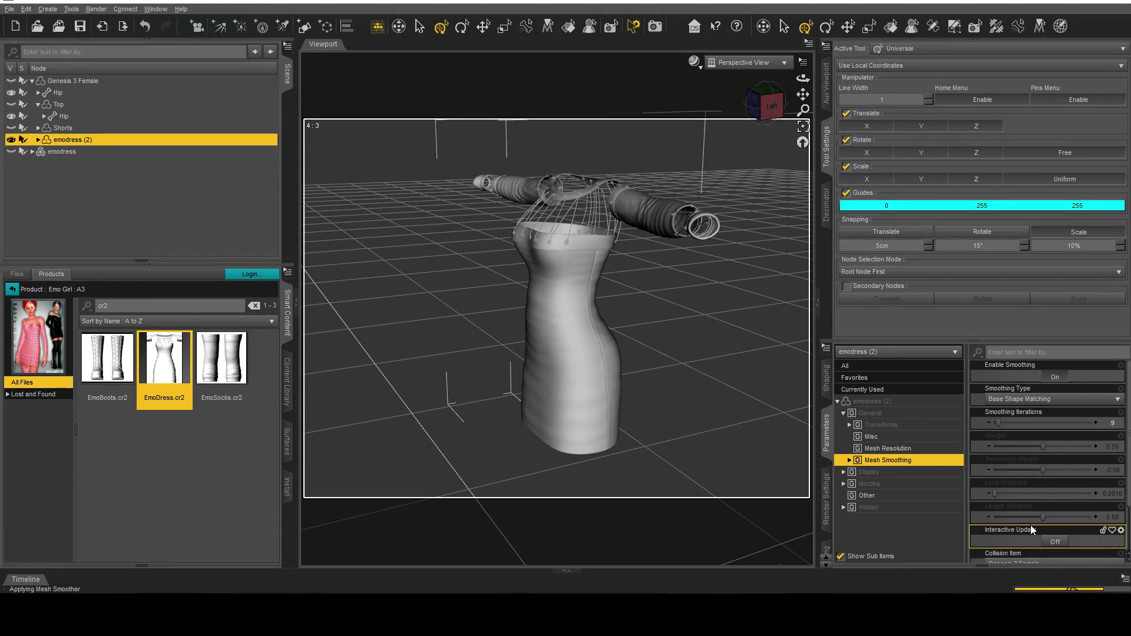
Export the smoothed dress as a Wavefront OBJ named emodress-smoothed in the videos folder, accepting the current Custom export options.
{"action": "left_click", "coordinate": [9, 8]}
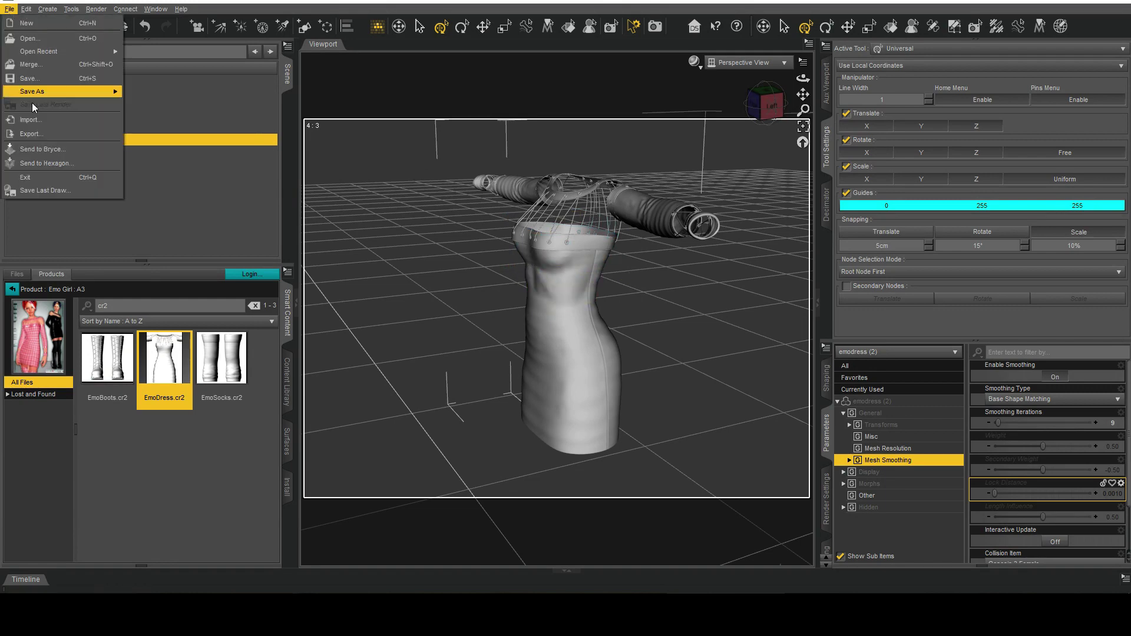
{"action": "left_click", "coordinate": [48, 132]}
{"action": "type", "text": "e"}
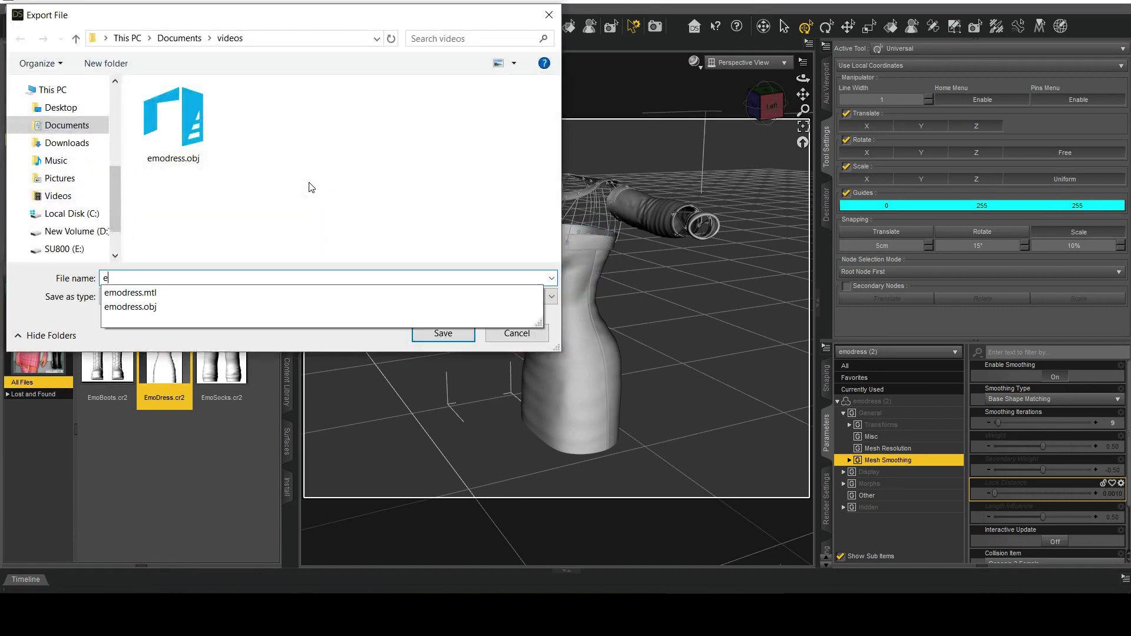
{"action": "type", "text": "modress-smoothed"}
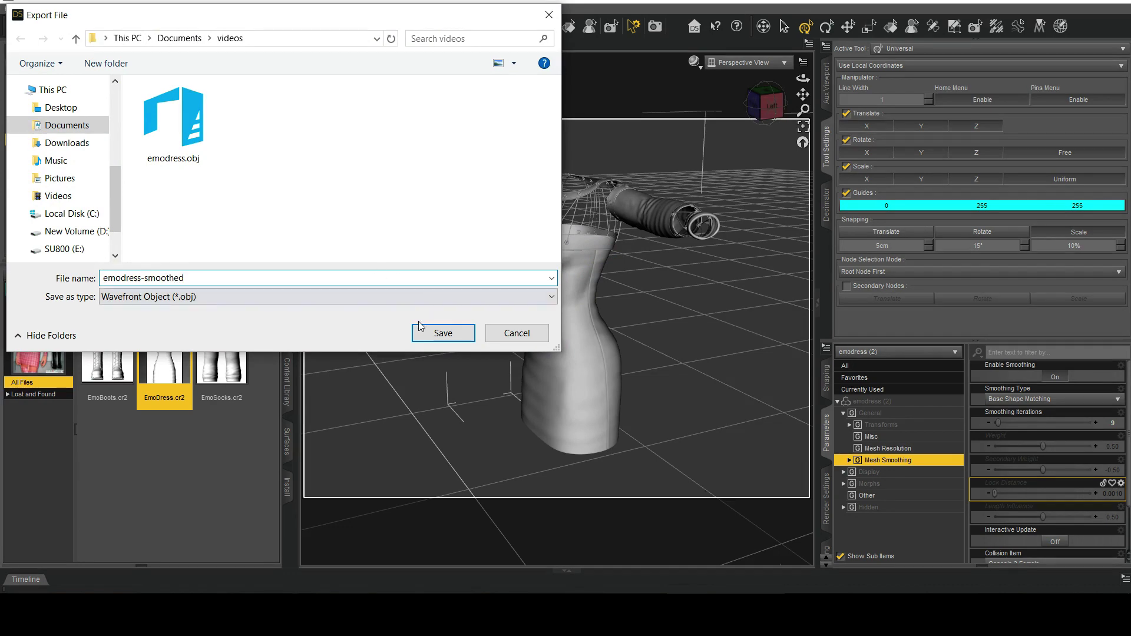
{"action": "left_click", "coordinate": [420, 326]}
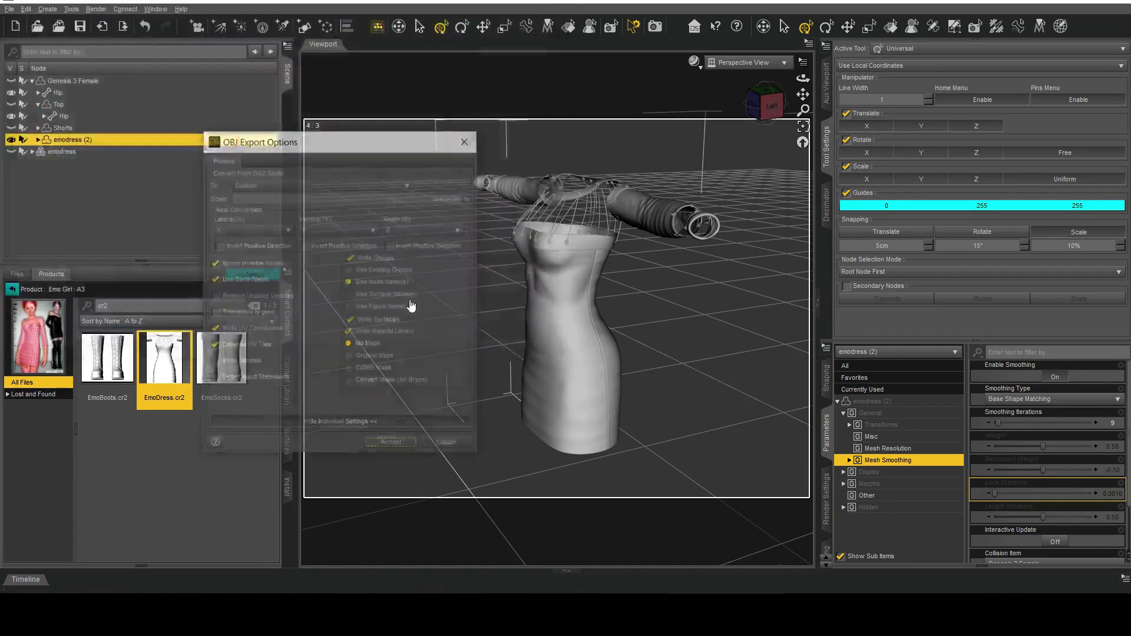
{"action": "left_click", "coordinate": [395, 449]}
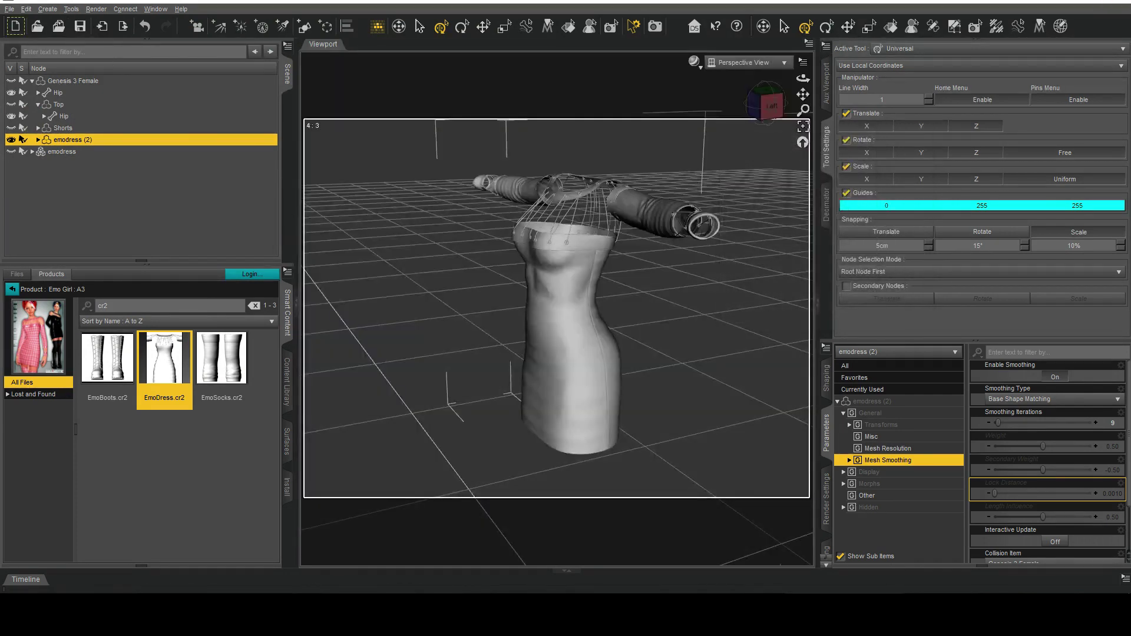
Update the base geometry of emodress (2) from emodress-smoothed.obj using the Update Vertex Positions operation.
{"action": "left_click", "coordinate": [26, 10]}
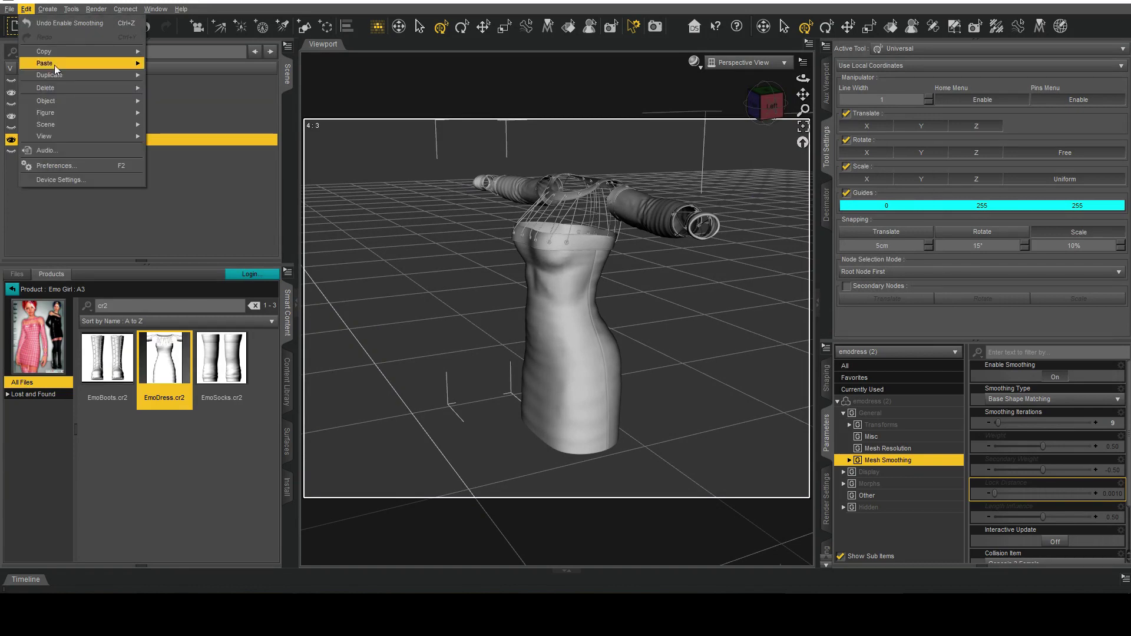
{"action": "mouse_move", "coordinate": [62, 100]}
{"action": "mouse_move", "coordinate": [215, 186]}
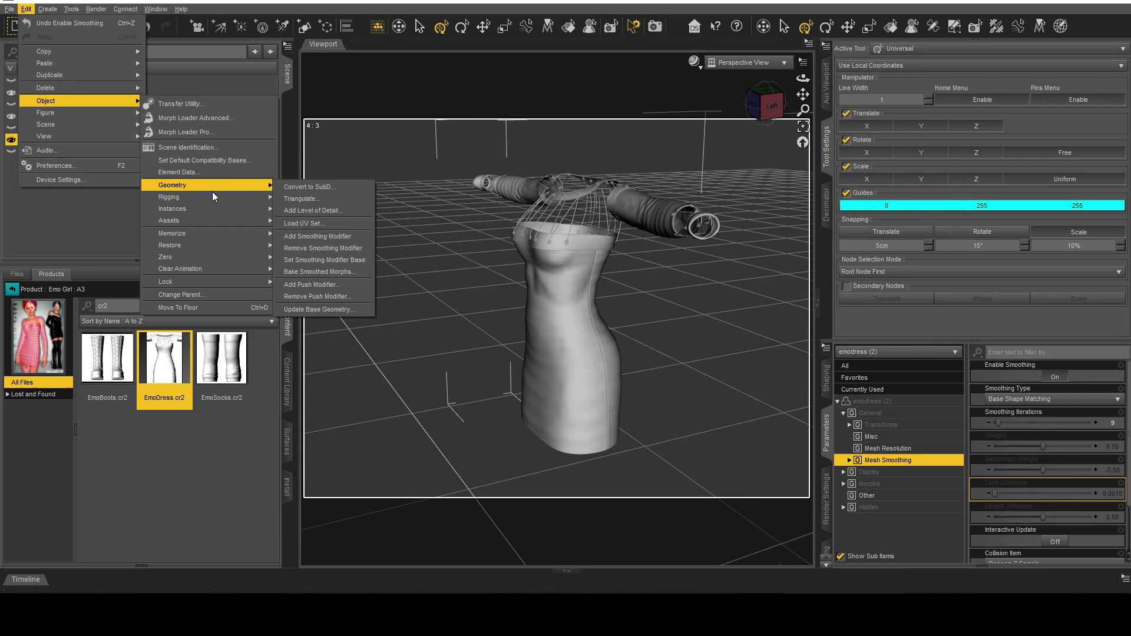
{"action": "left_click", "coordinate": [327, 310]}
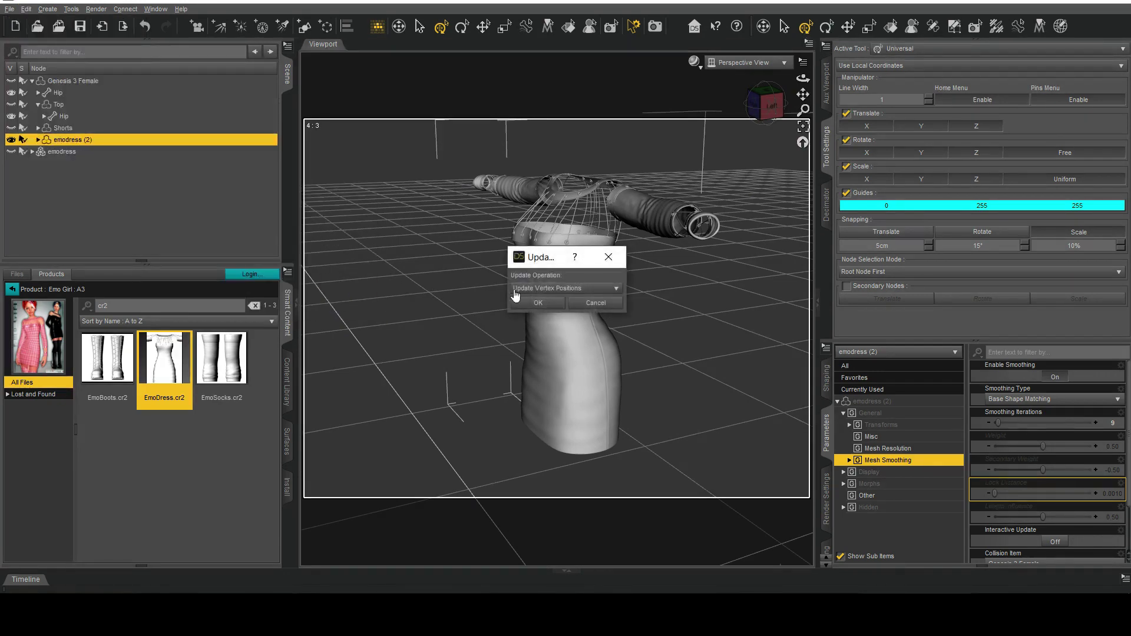
{"action": "left_click", "coordinate": [538, 302]}
{"action": "double_click", "coordinate": [260, 144]}
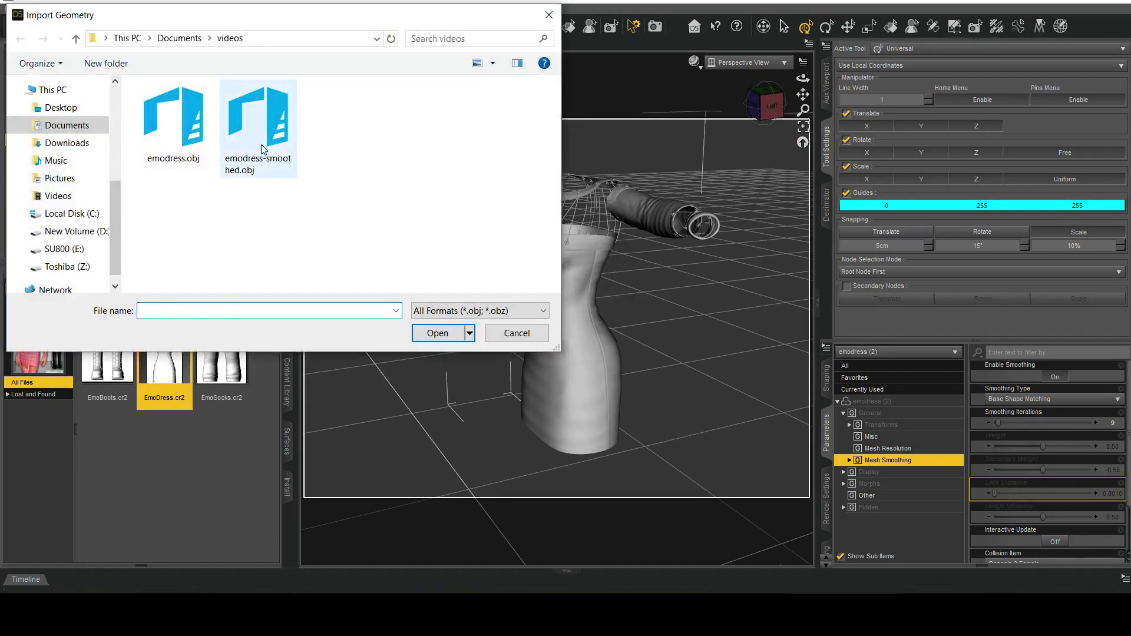
{"action": "left_click", "coordinate": [618, 394]}
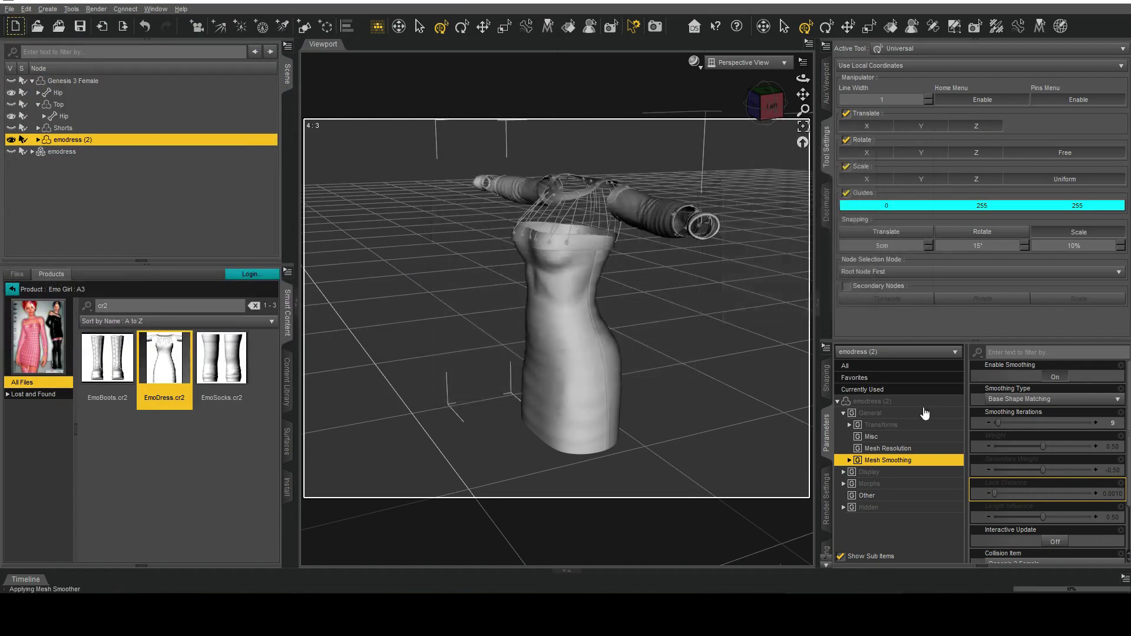
Turn off Enable Smoothing for emodress (2) and show Genesis 3 Female again.
{"action": "left_click", "coordinate": [1052, 377]}
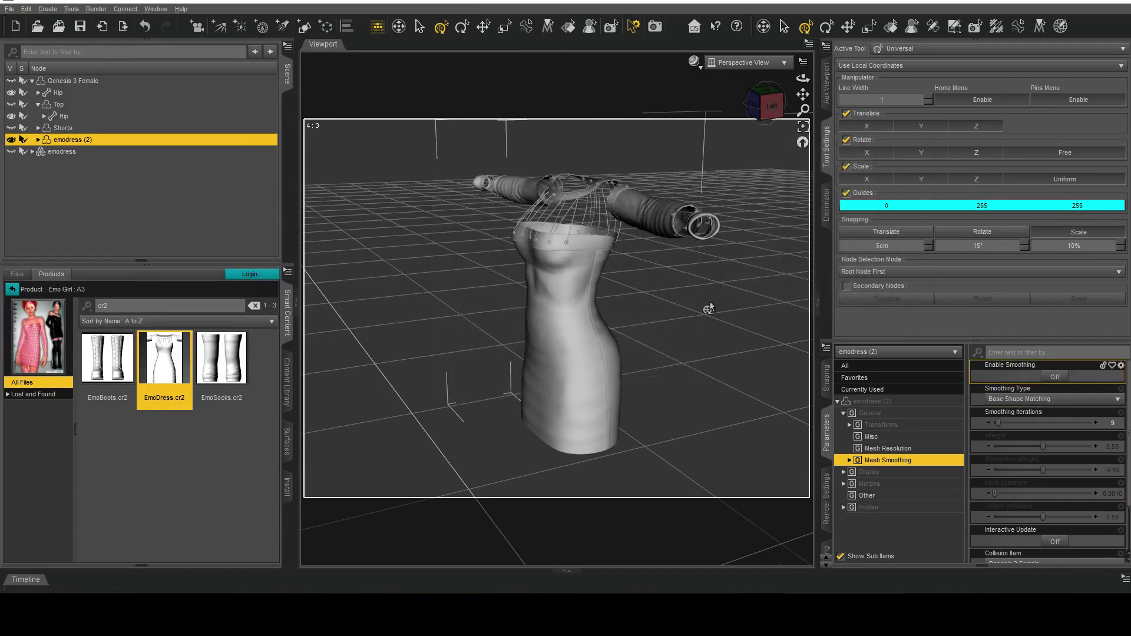
{"action": "left_click", "coordinate": [10, 80]}
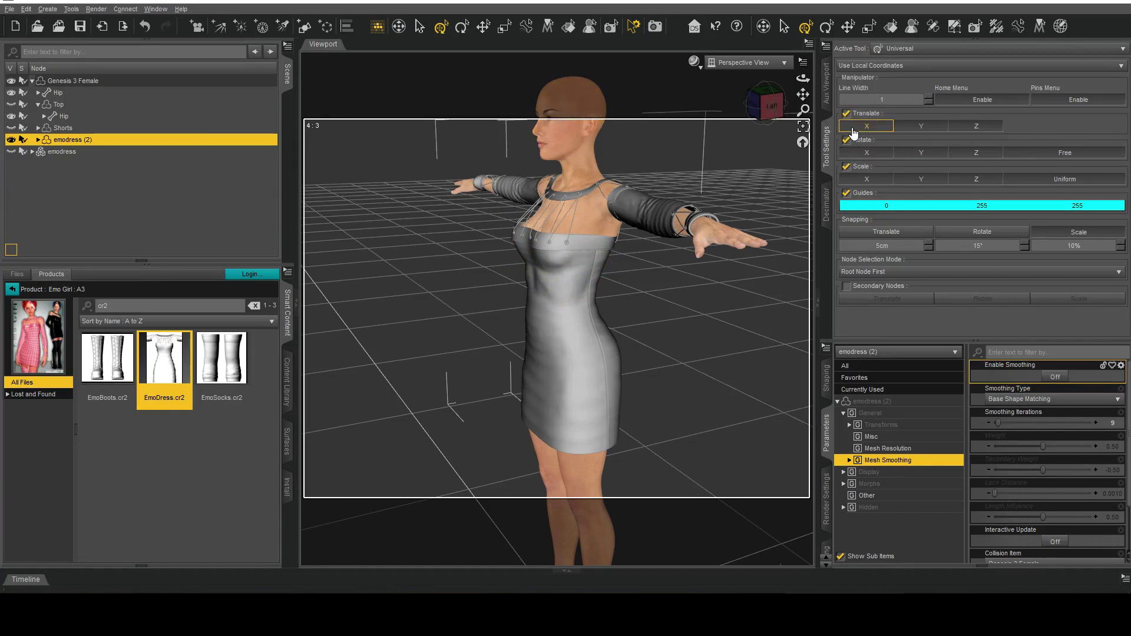